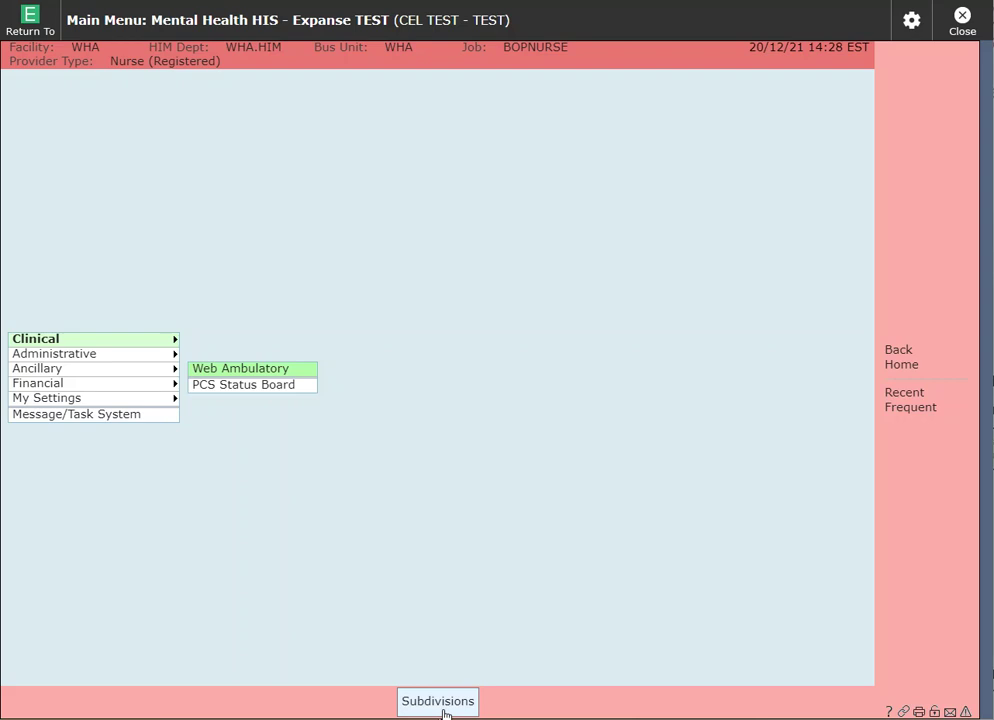
Switch the working facility under Subdivisions to Ontario Shores Ambulatory (OSCMHS)
click(440, 704)
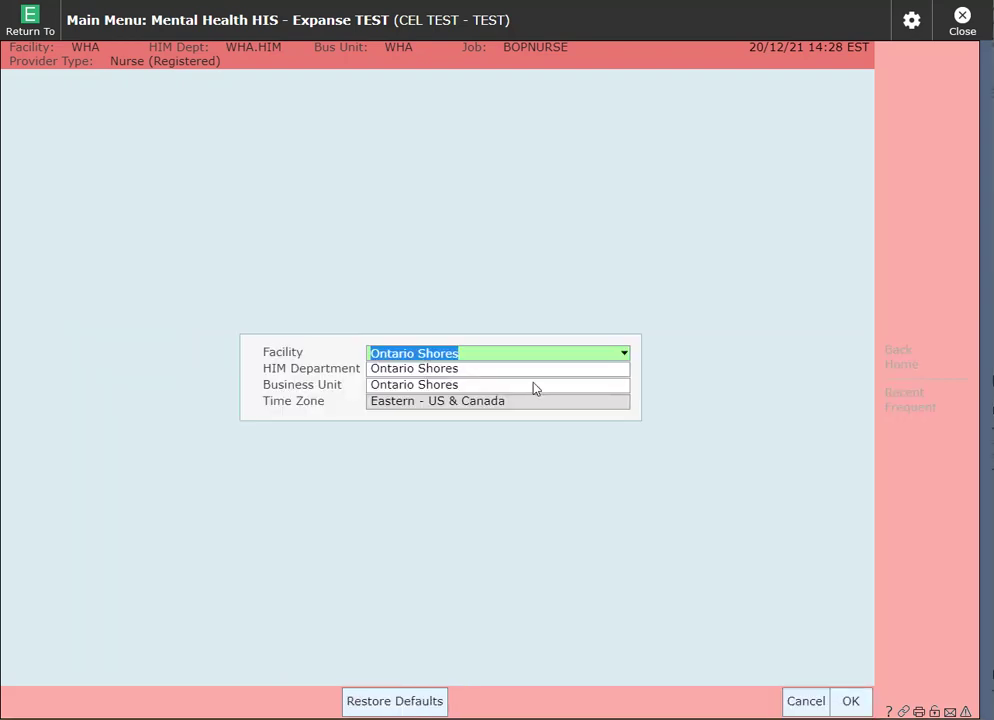
click(625, 356)
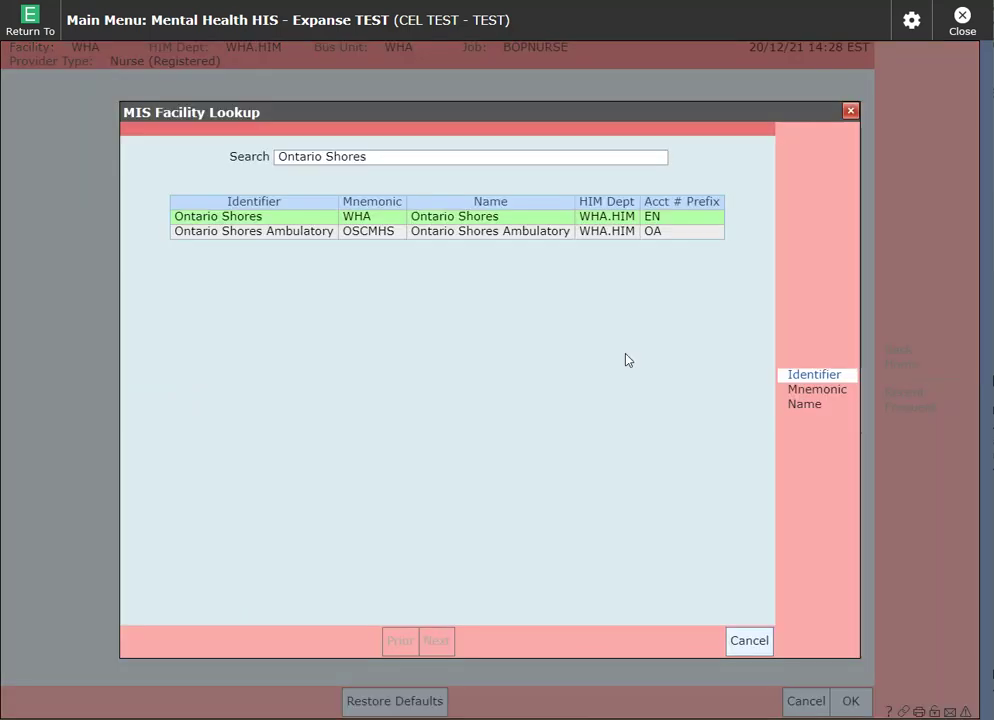
click(633, 232)
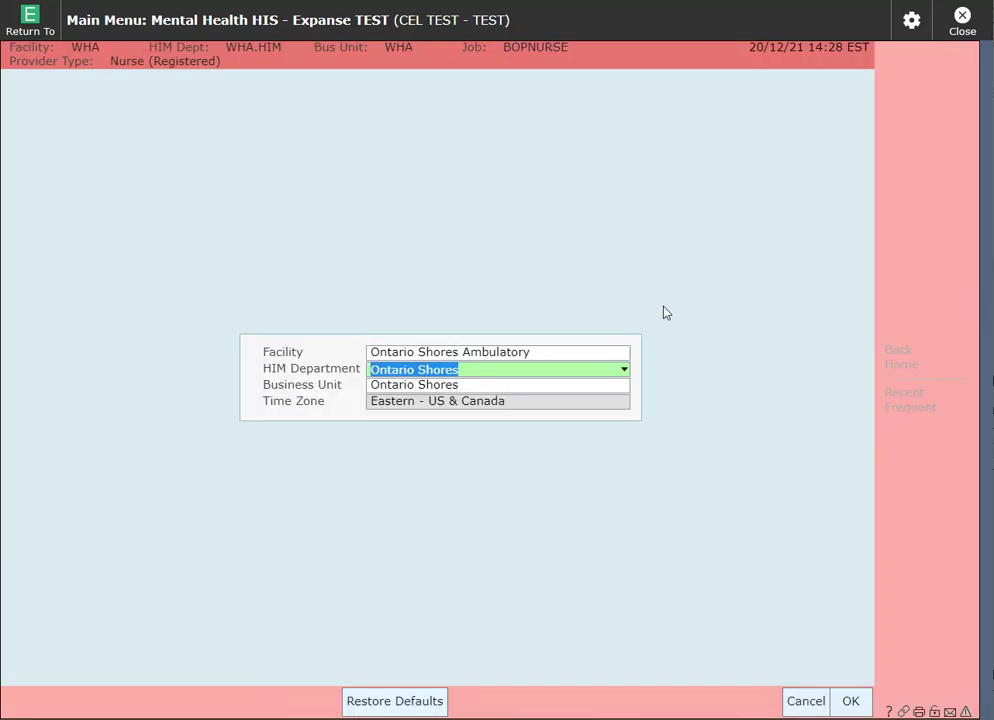
click(852, 701)
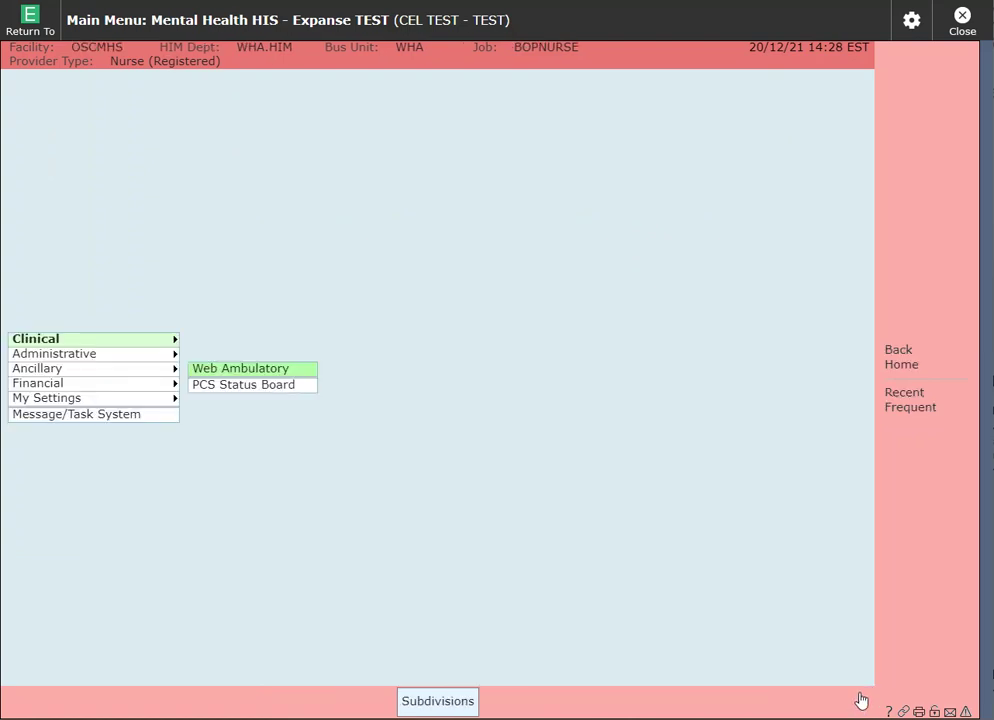
Open Web Ambulatory and the chart summary for the 14:00 Psychotic Disorders appointment
click(297, 376)
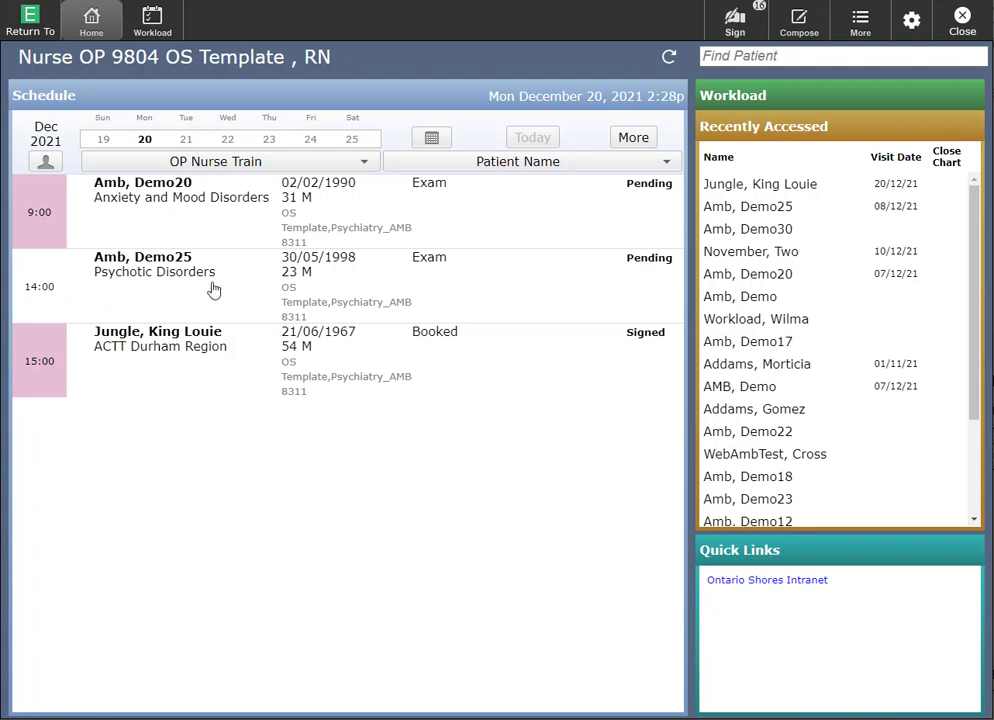
click(43, 290)
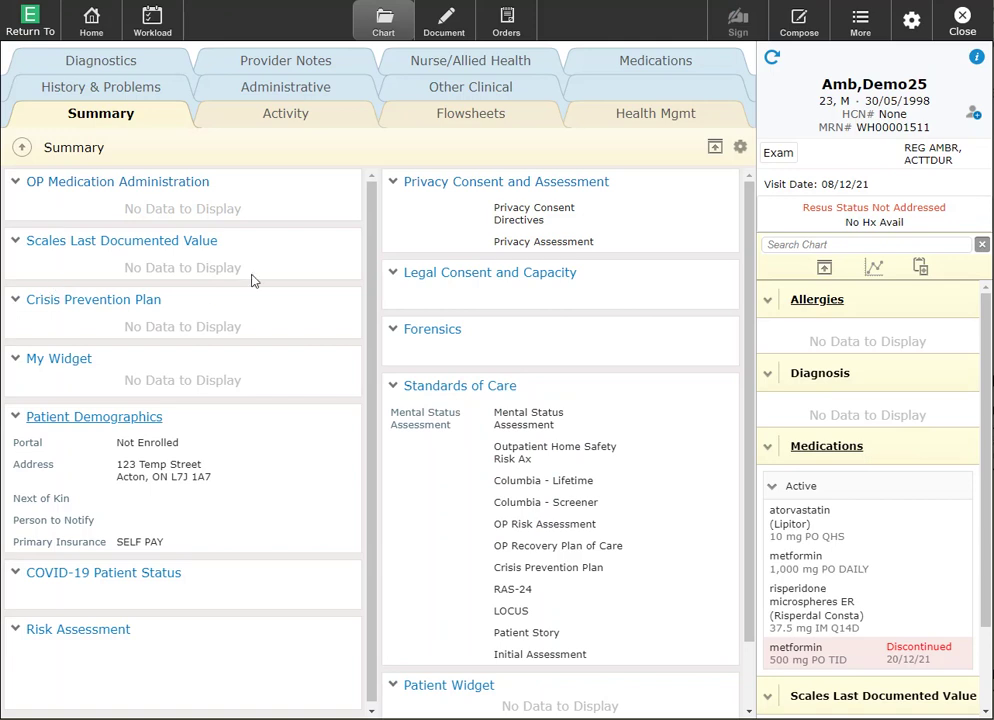
Open the new-document page and browse the available document templates
click(451, 31)
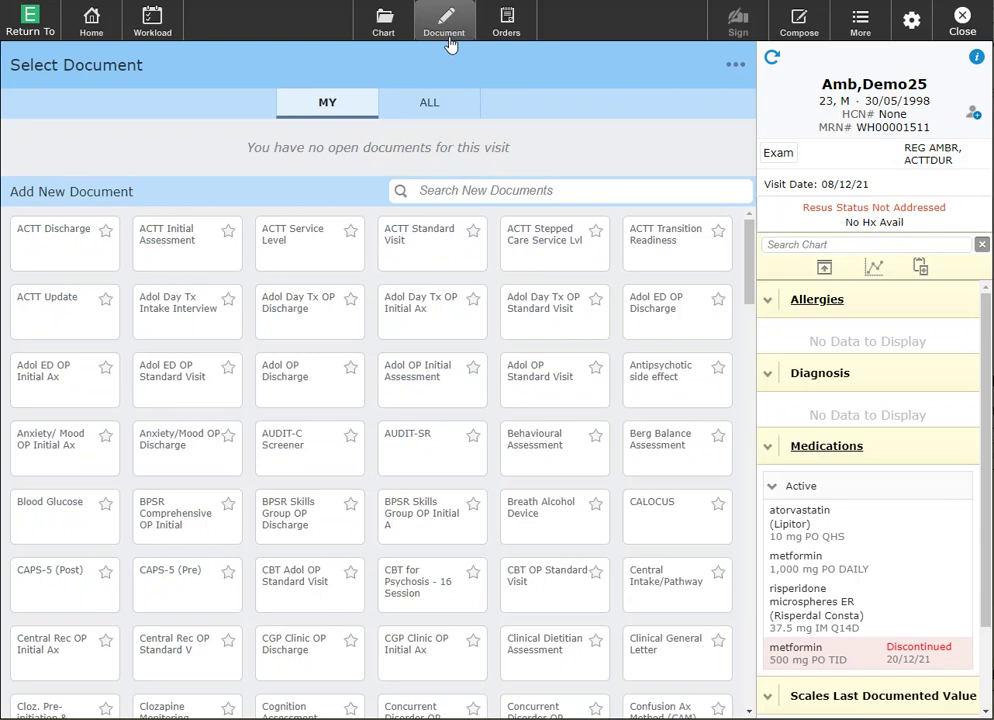
click(439, 192)
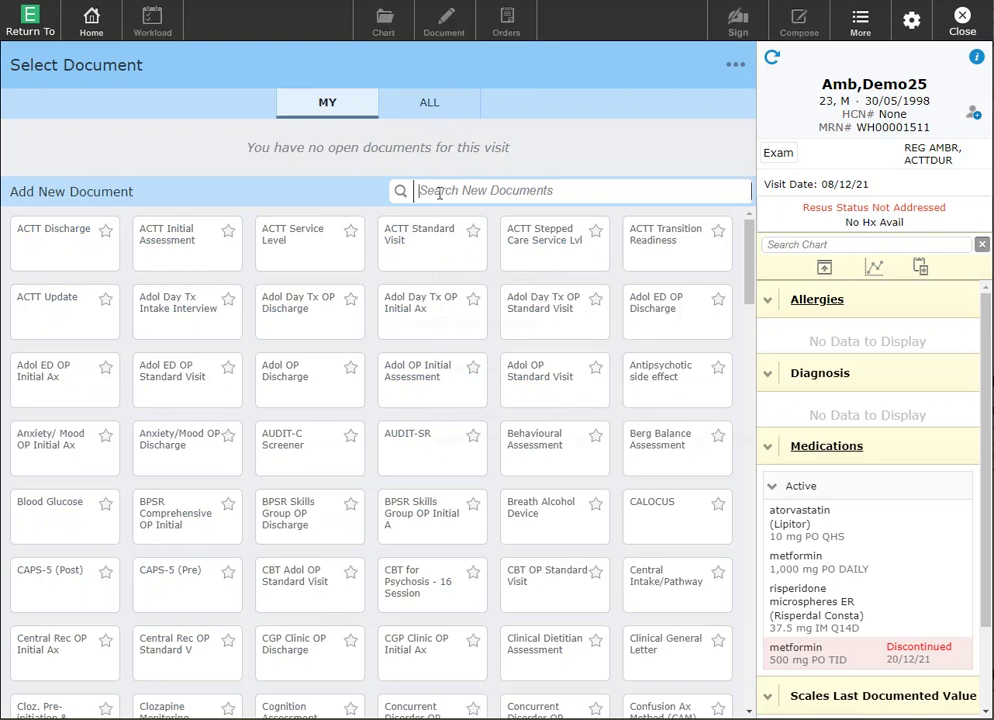
key(Escape)
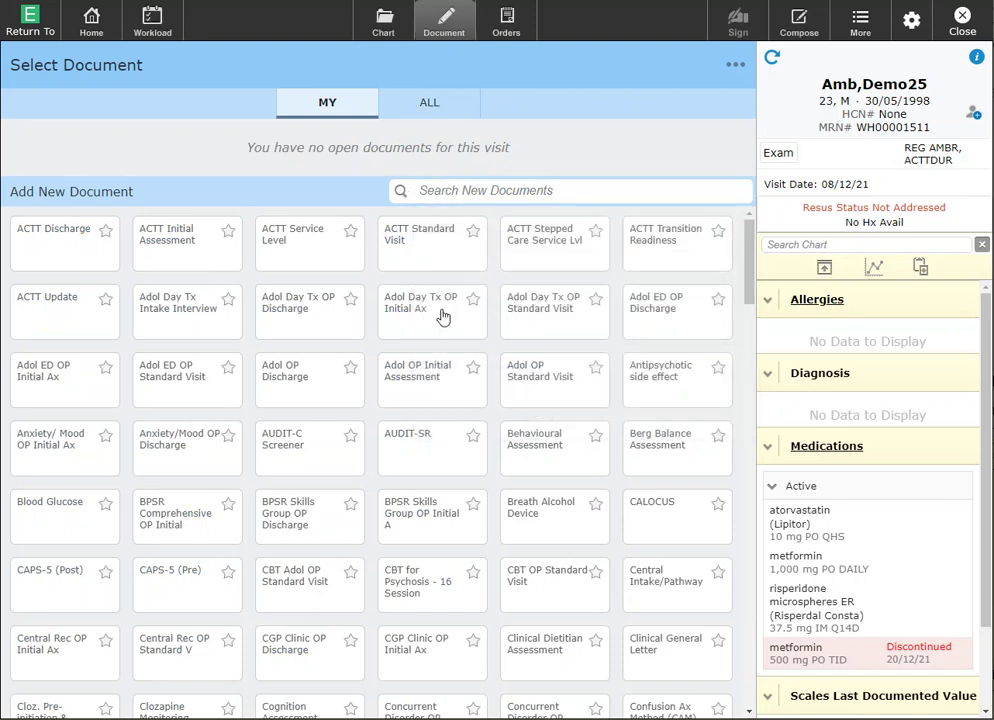
scroll(441, 357, down, 3)
scroll(441, 357, down, 5)
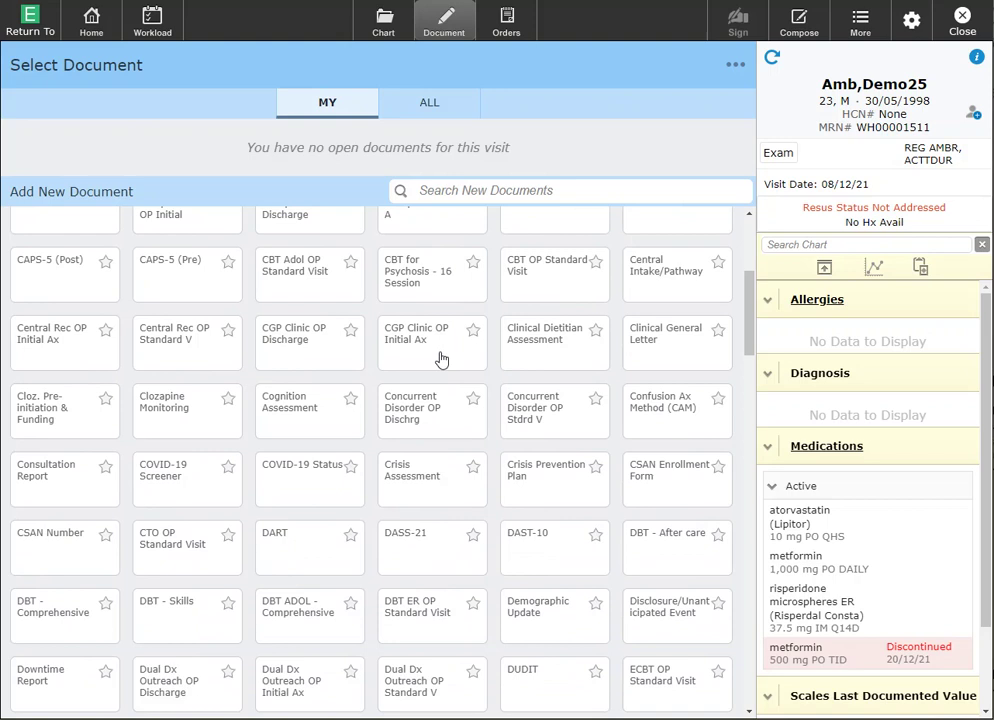
scroll(441, 358, up, 8)
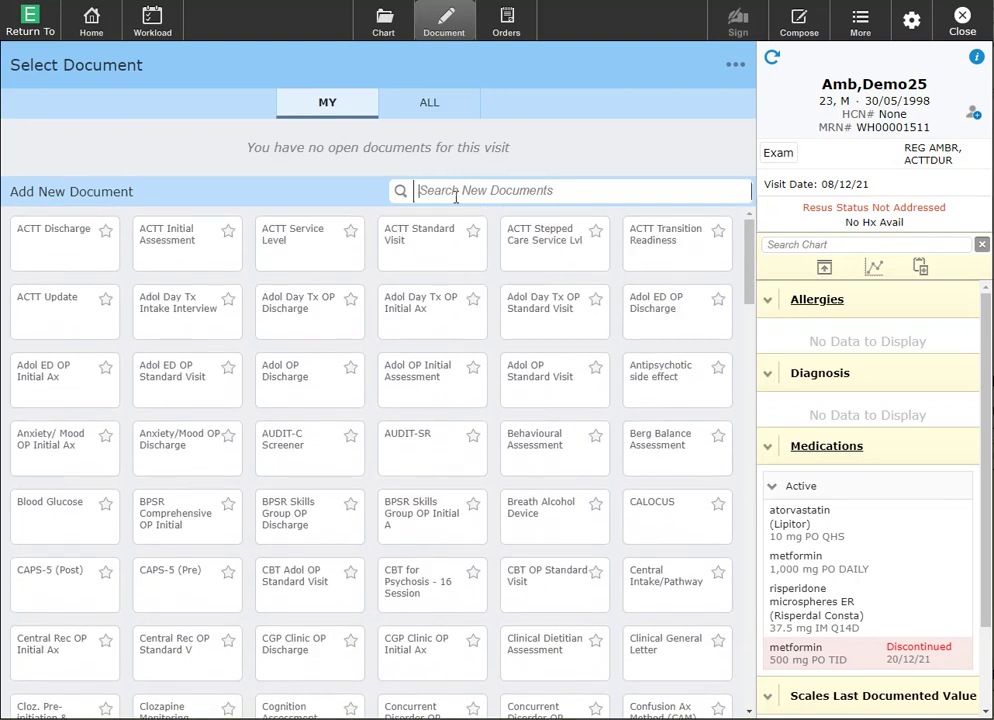
Search 'workload' and star the Workload Patient and Non Service Recipient documents
click(455, 191)
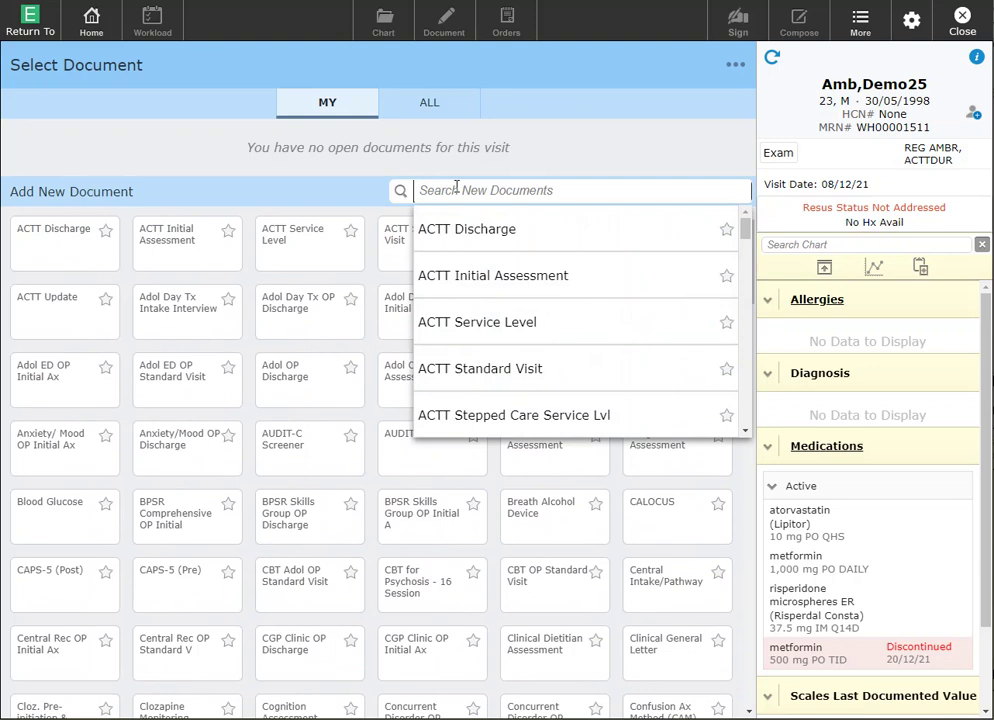
text(workload)
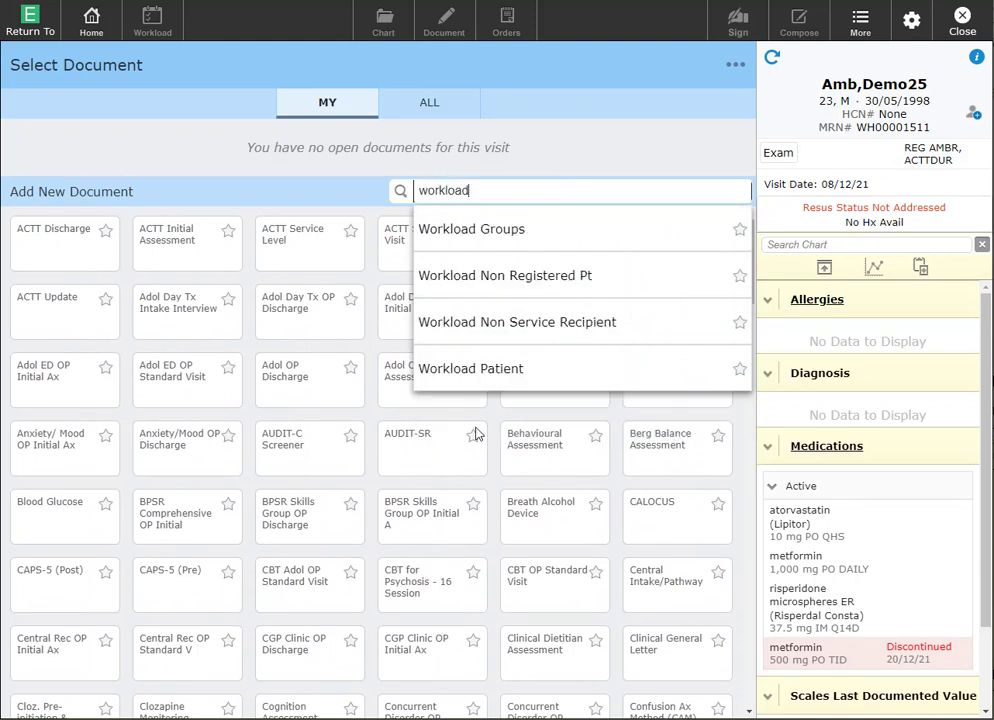
click(740, 370)
click(740, 325)
Search 'crisis' and 'recovery', starring Crisis Prevention Plan and OP Recovery Plan of Care
click(710, 140)
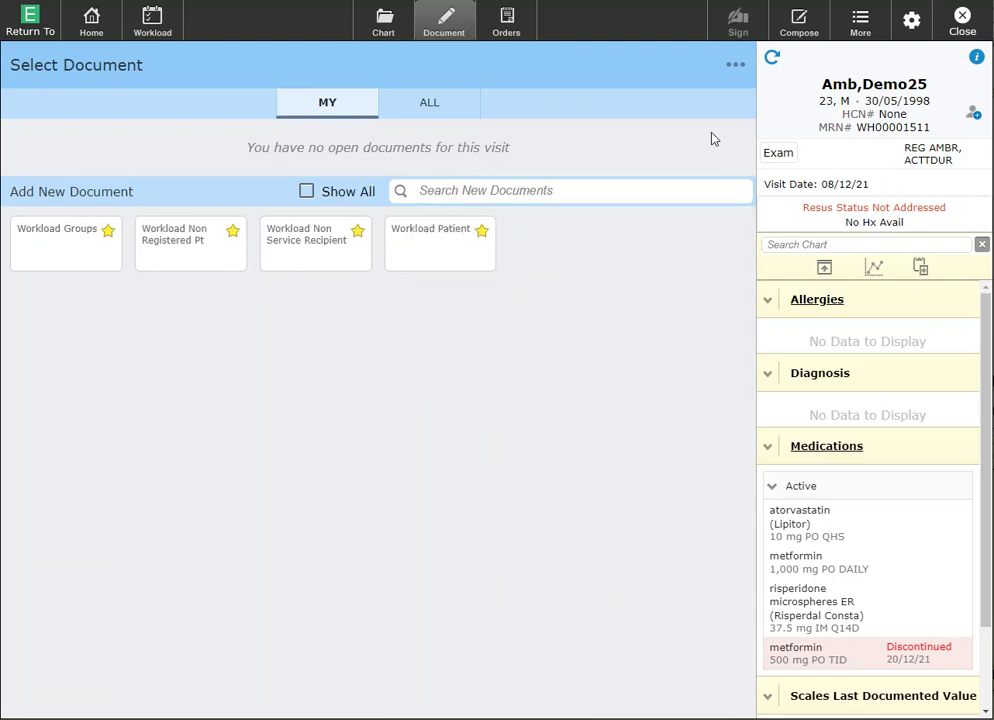
click(702, 190)
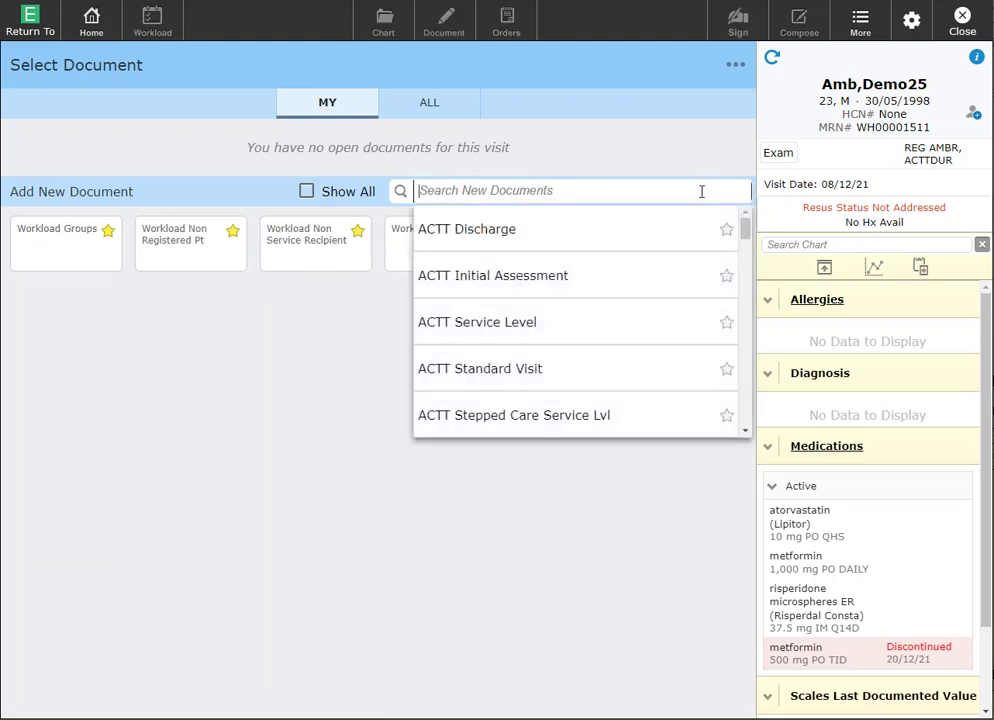
text(crisis)
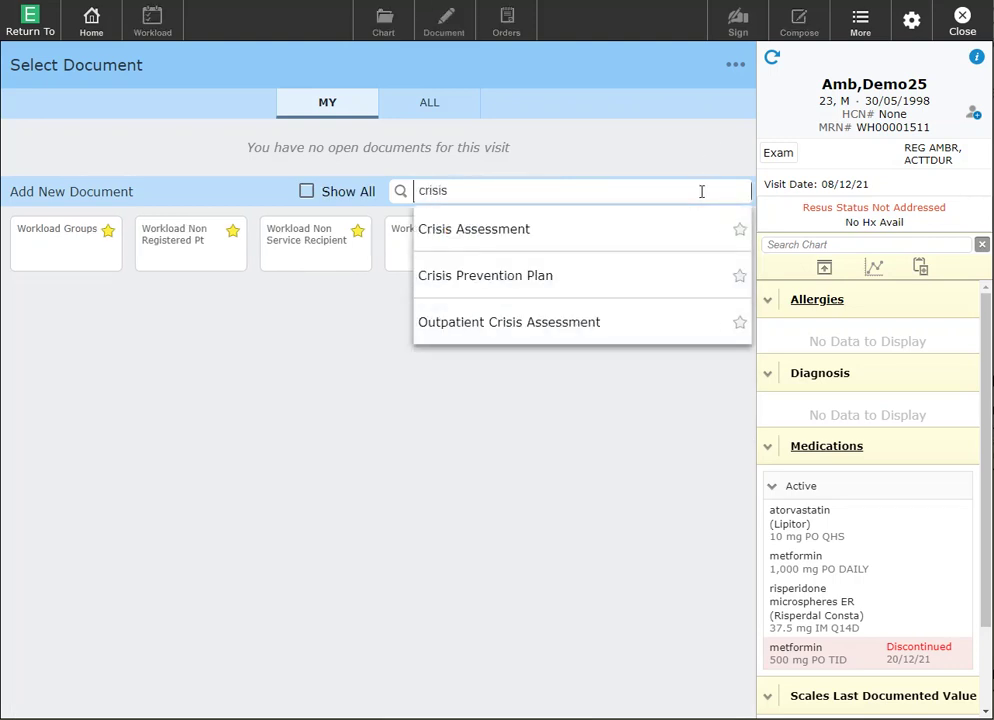
click(740, 277)
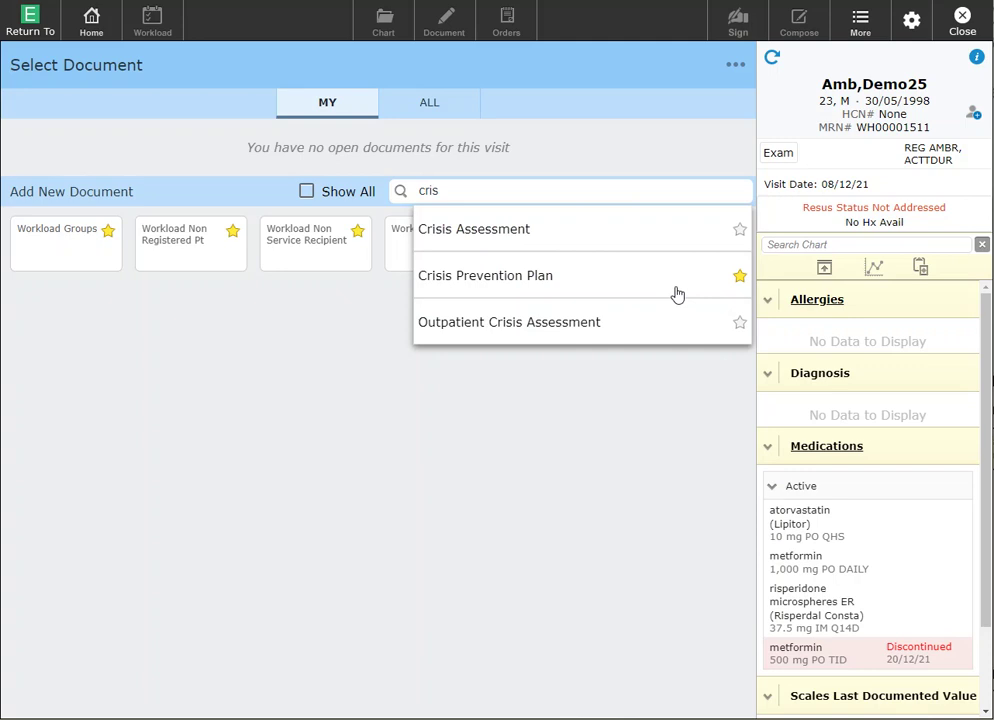
drag(481, 193, 426, 191)
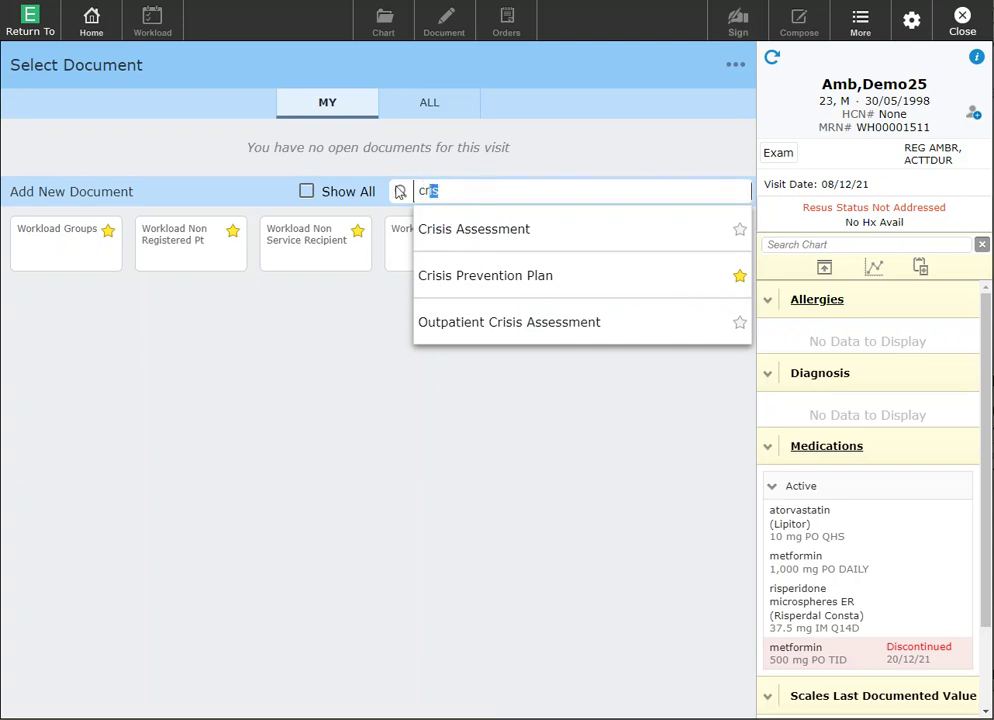
click(485, 191)
key(BackSpace)
key(BackSpace)
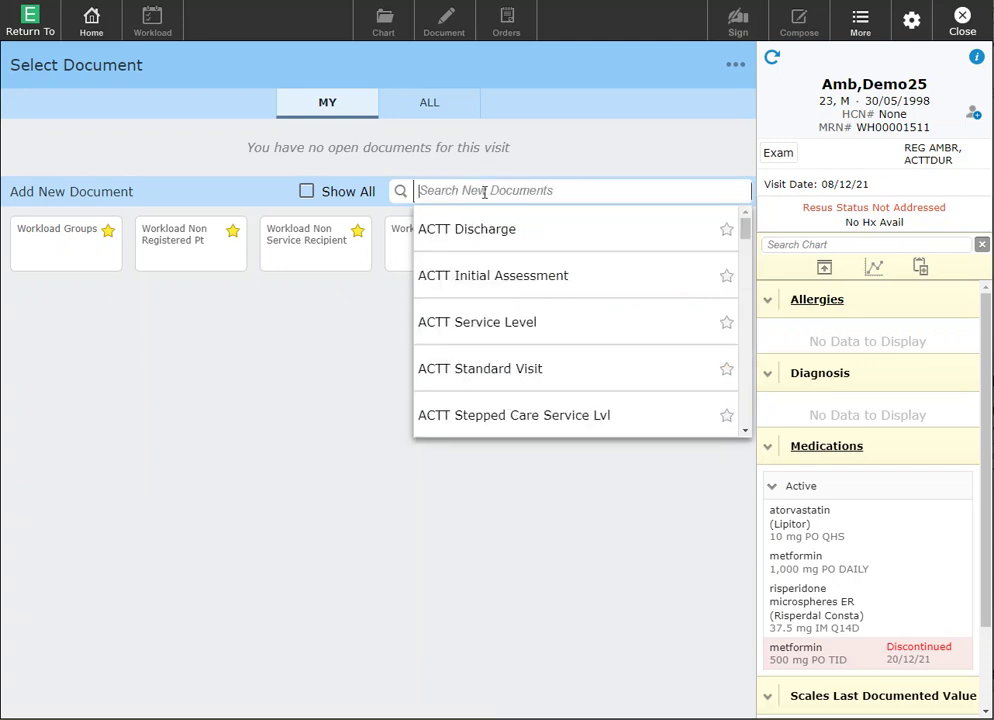
text(recovery)
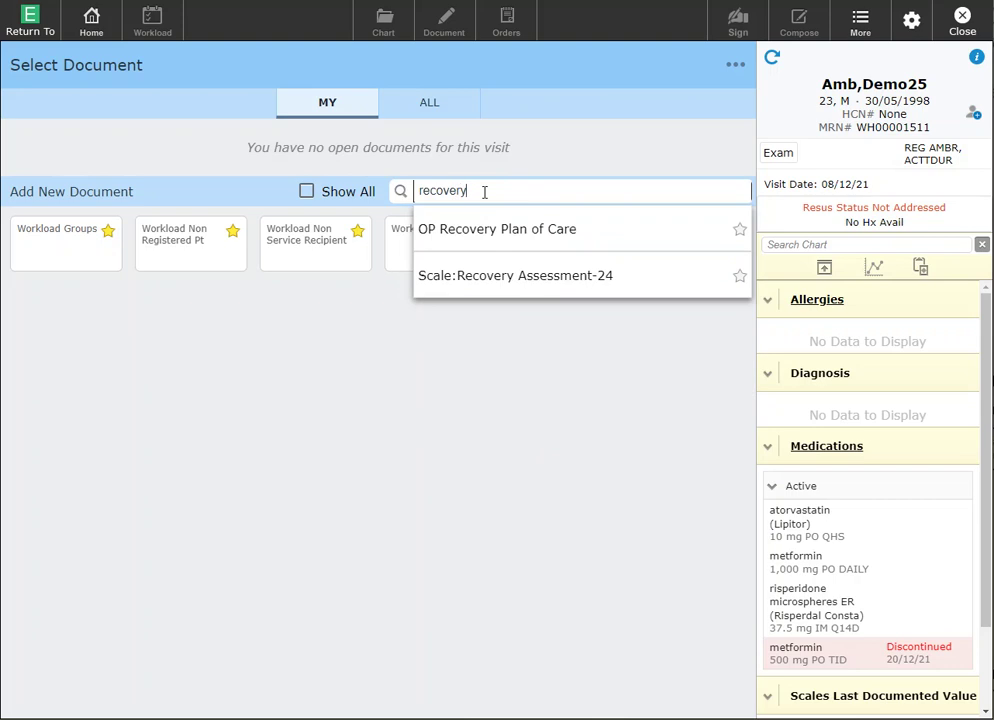
click(740, 232)
Search 'patient' and 'op sbar', starring Patient Story and OP SBAR
click(524, 186)
double_click(423, 190)
text(patient)
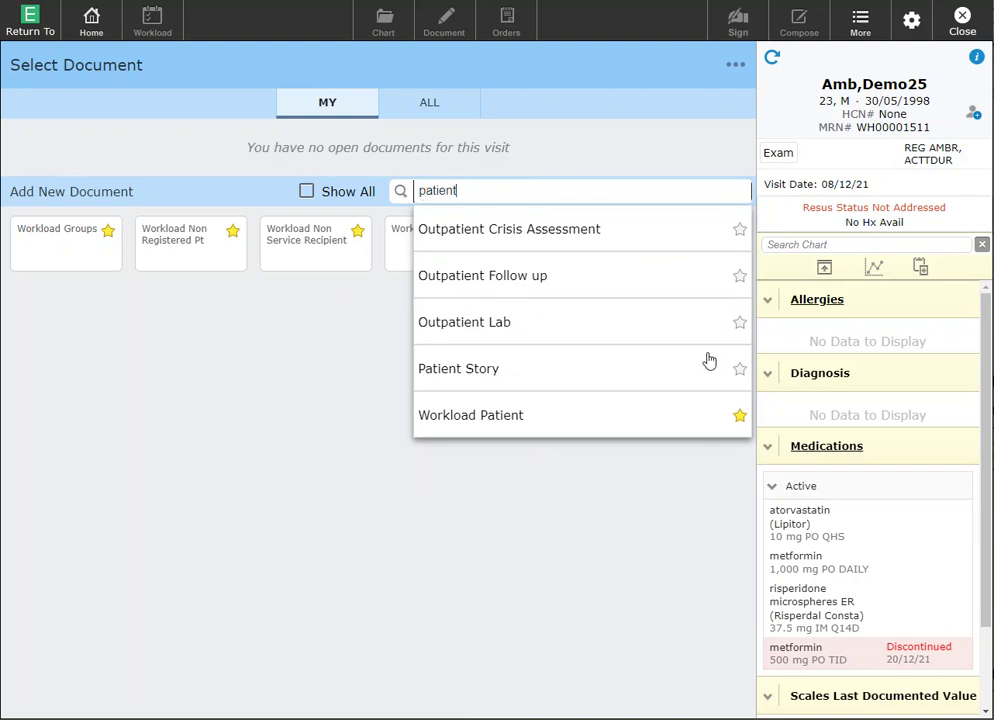
click(739, 371)
drag(498, 191, 415, 190)
key(BackSpace)
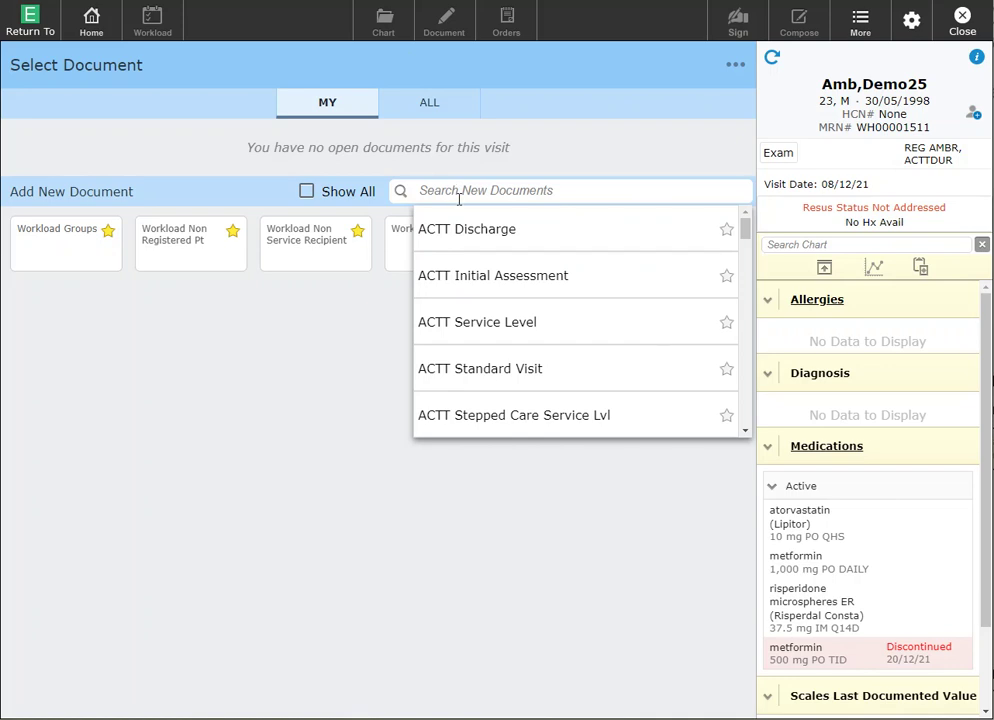
text(op sbar)
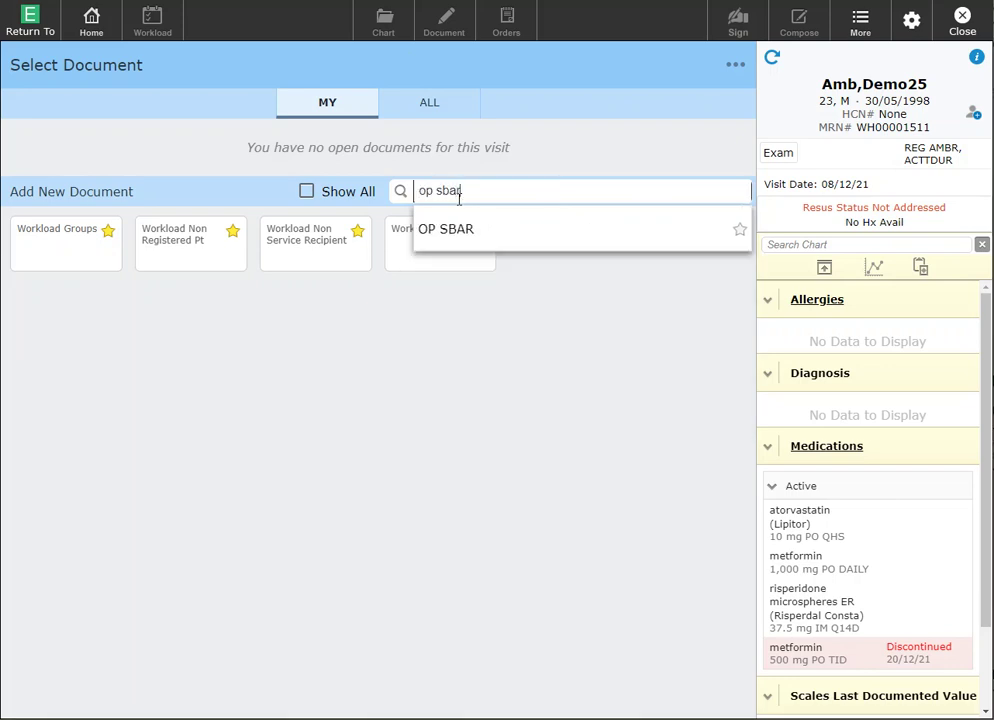
click(740, 230)
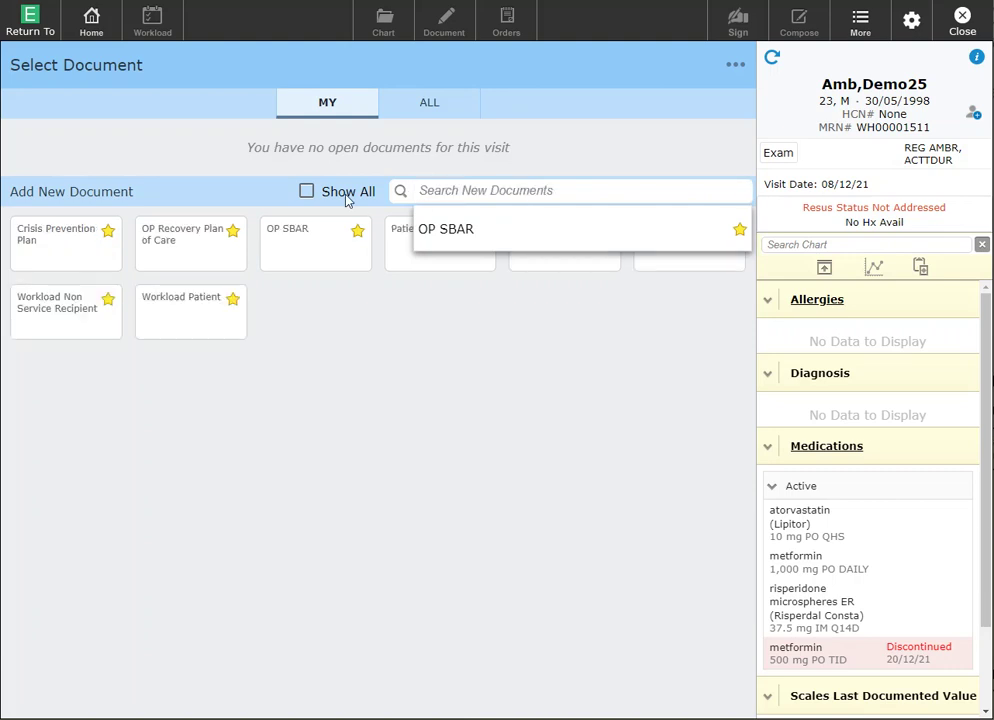
Search 'mental' and star the Mental Status Assessment document
click(442, 190)
text(mental)
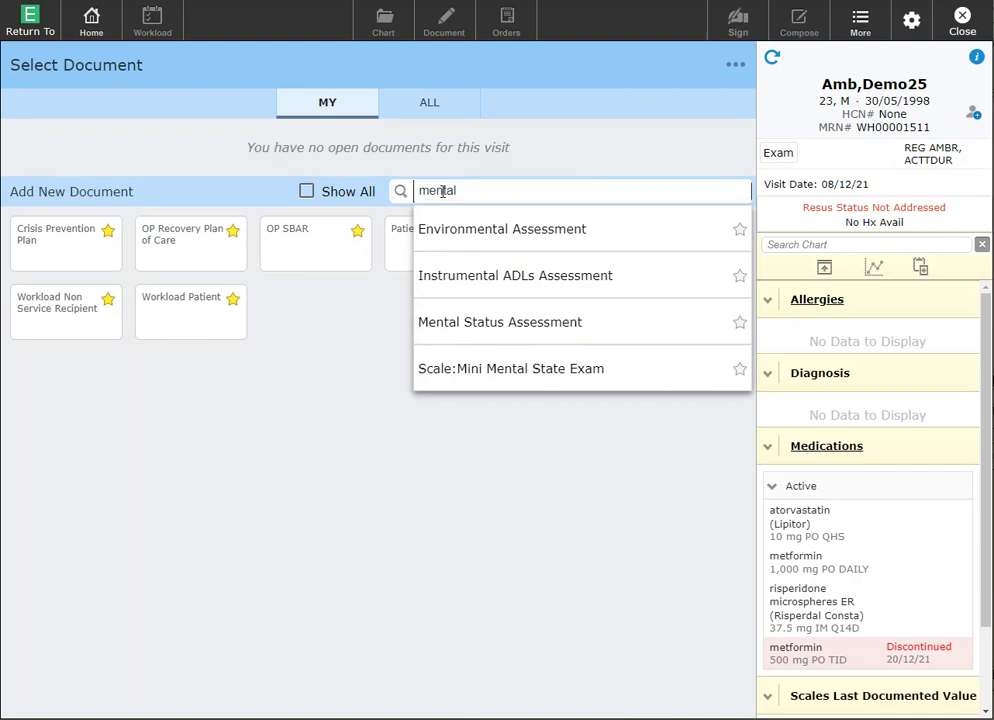
click(739, 325)
Replace the search with 'med' and star OP Medication Activity Record
click(528, 188)
double_click(518, 190)
click(417, 190)
double_click(418, 190)
key(BackSpace)
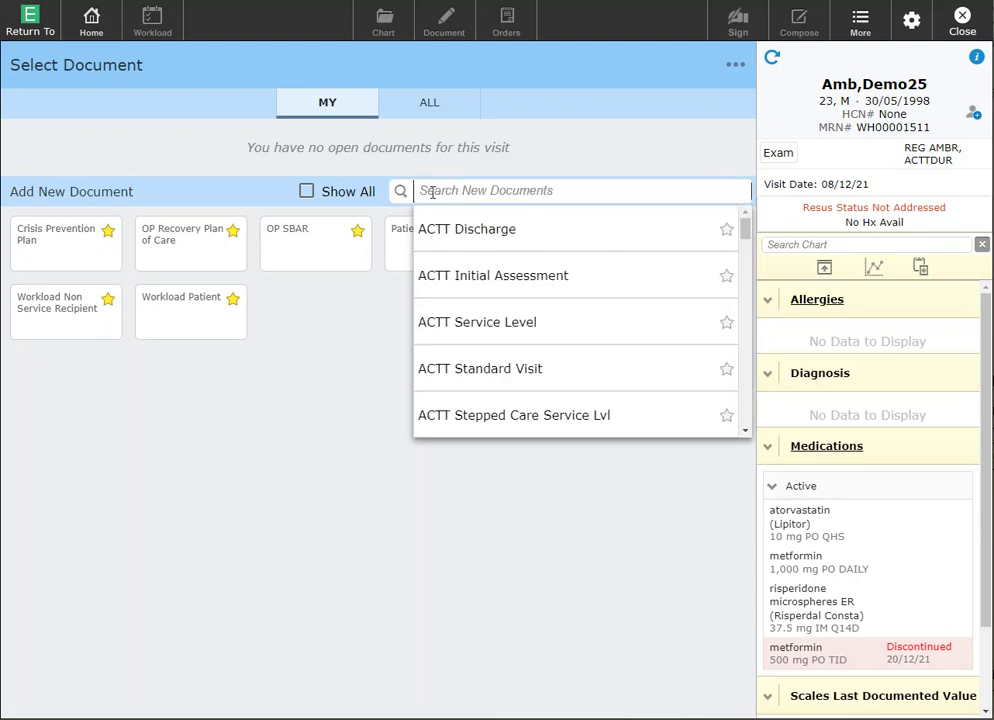
text(o)
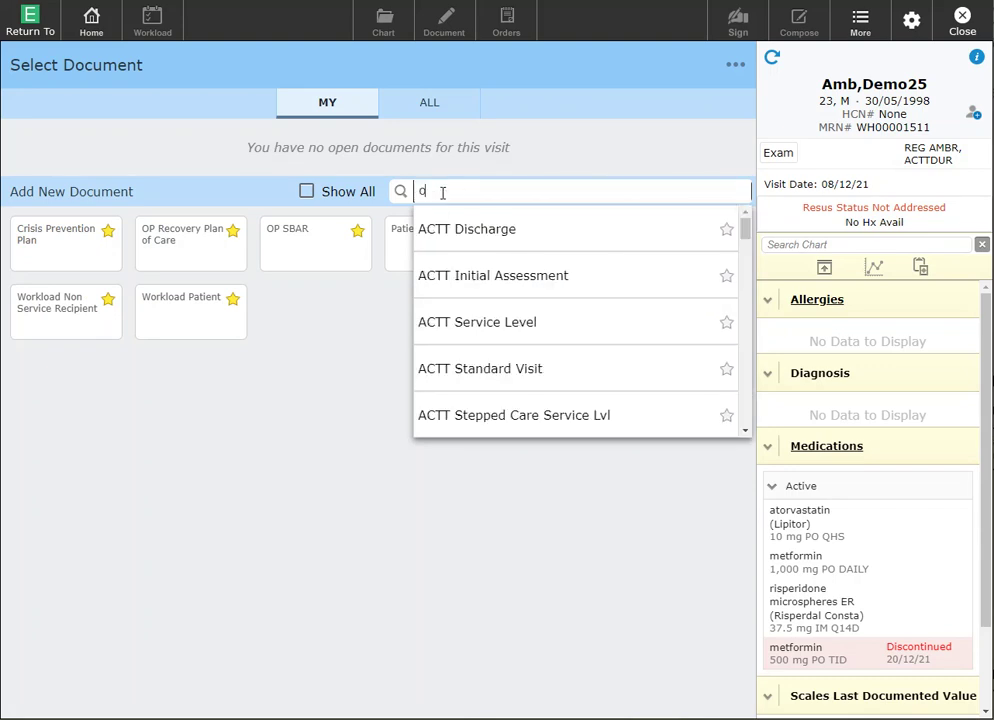
key(BackSpace)
text(med)
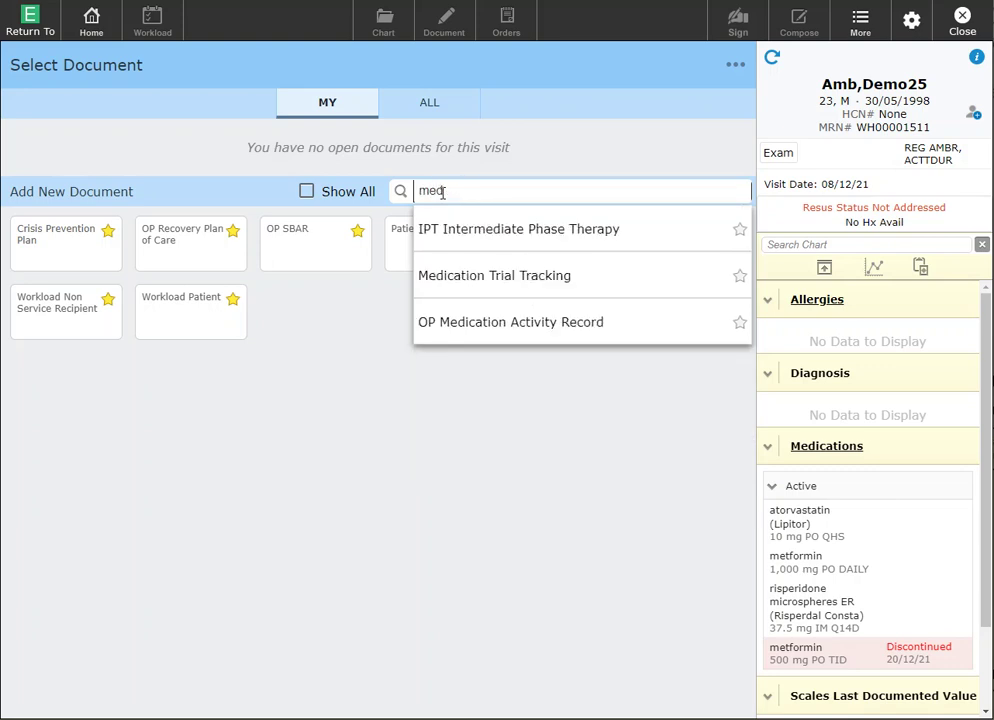
click(741, 324)
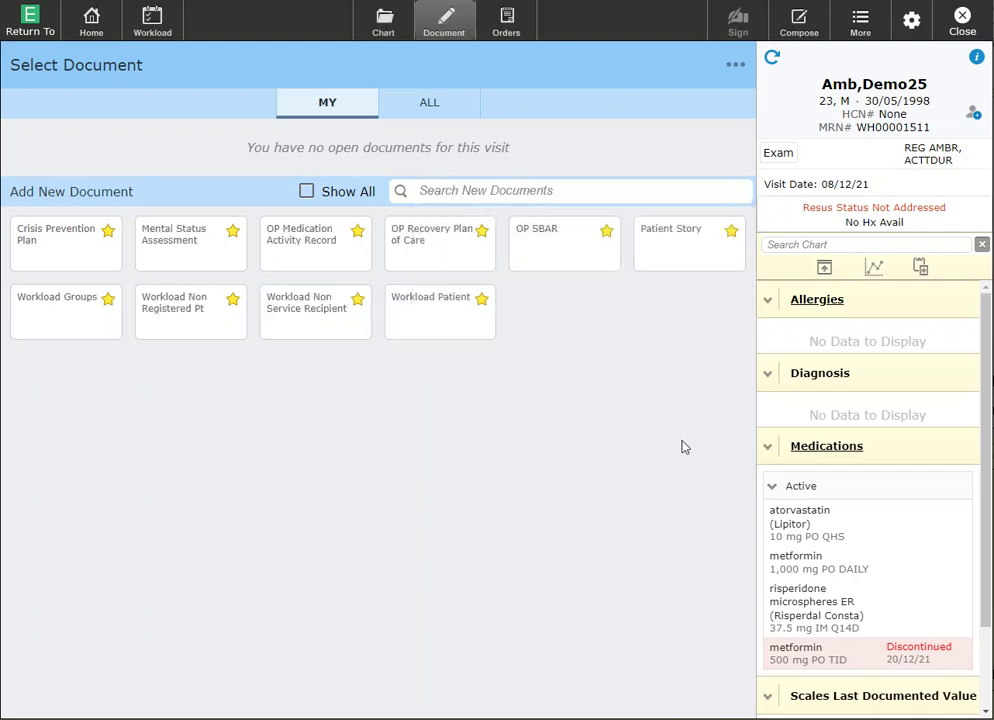
Search 'op discharge' and star the OP Discharge document
click(607, 189)
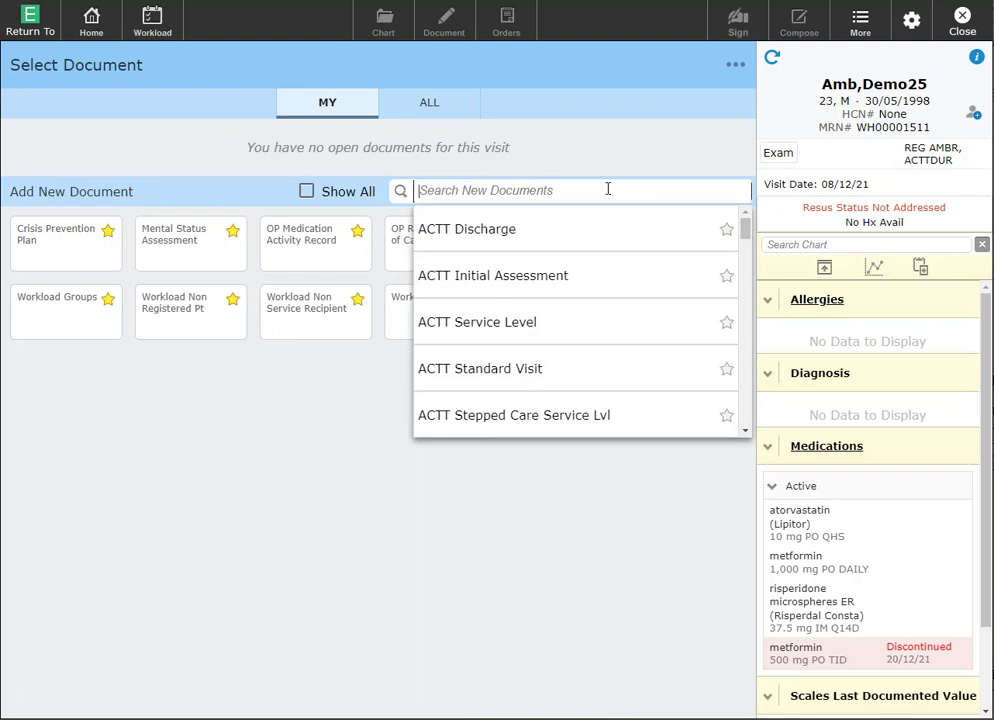
text(op dis)
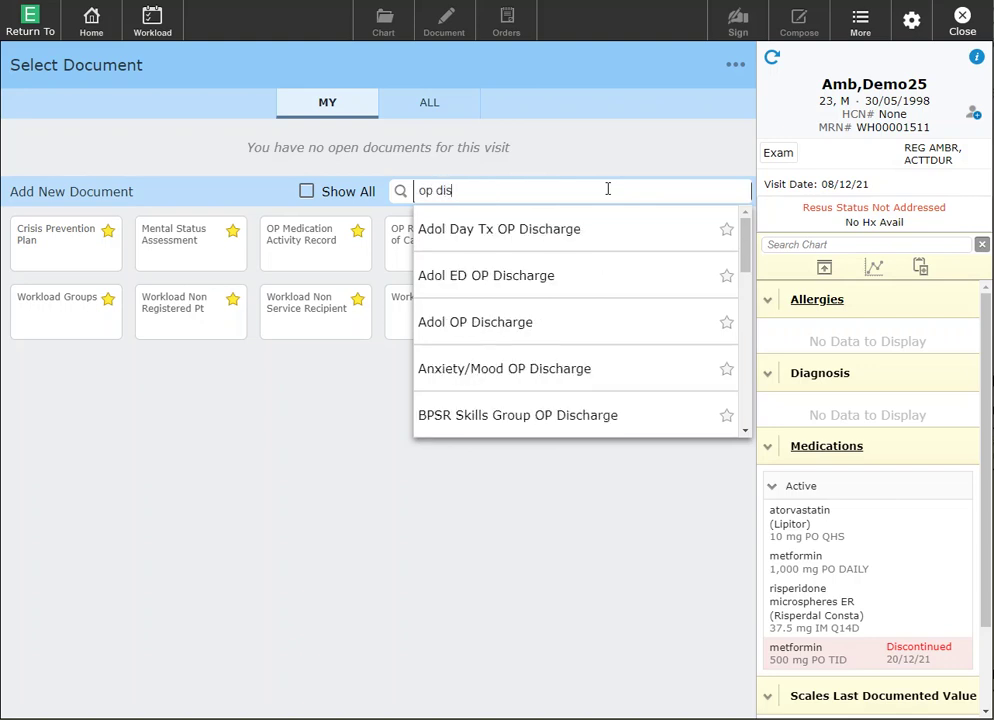
text(charge)
scroll(745, 290, down, 2)
drag(745, 290, 701, 342)
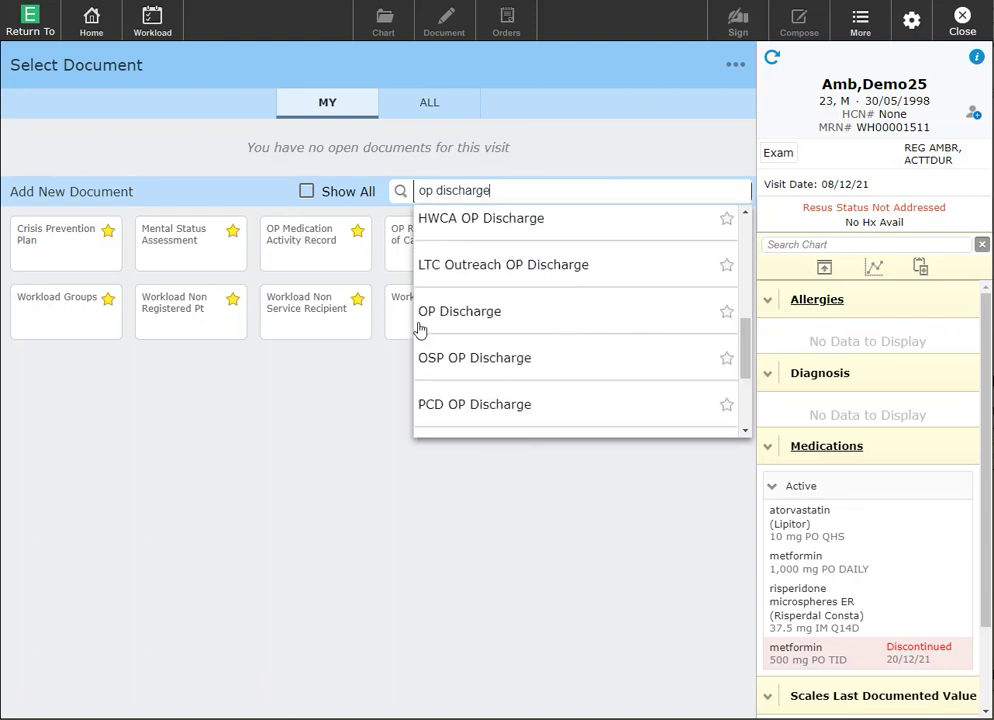
click(727, 313)
click(698, 517)
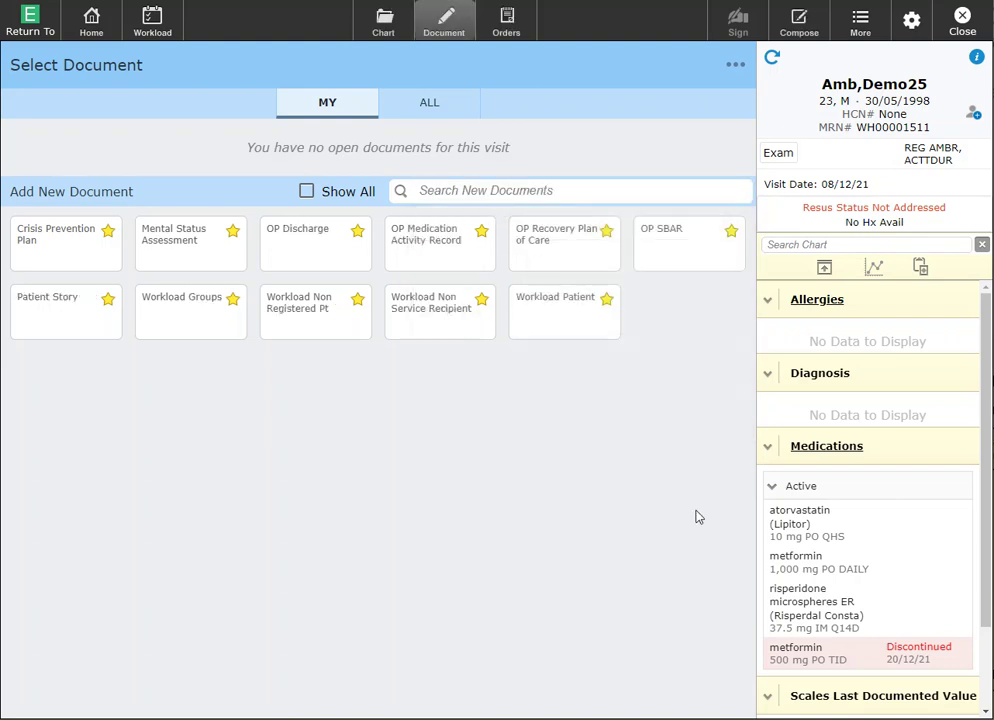
Search 'progress' and 'demog', starring Progress Report and Demographic Update
click(606, 198)
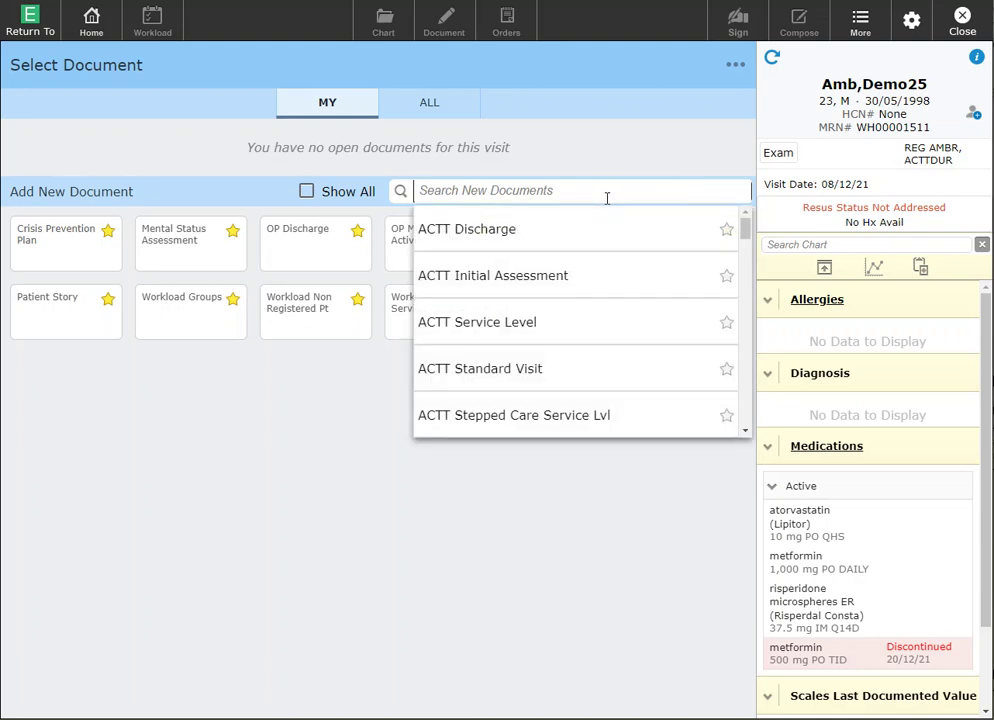
text(p)
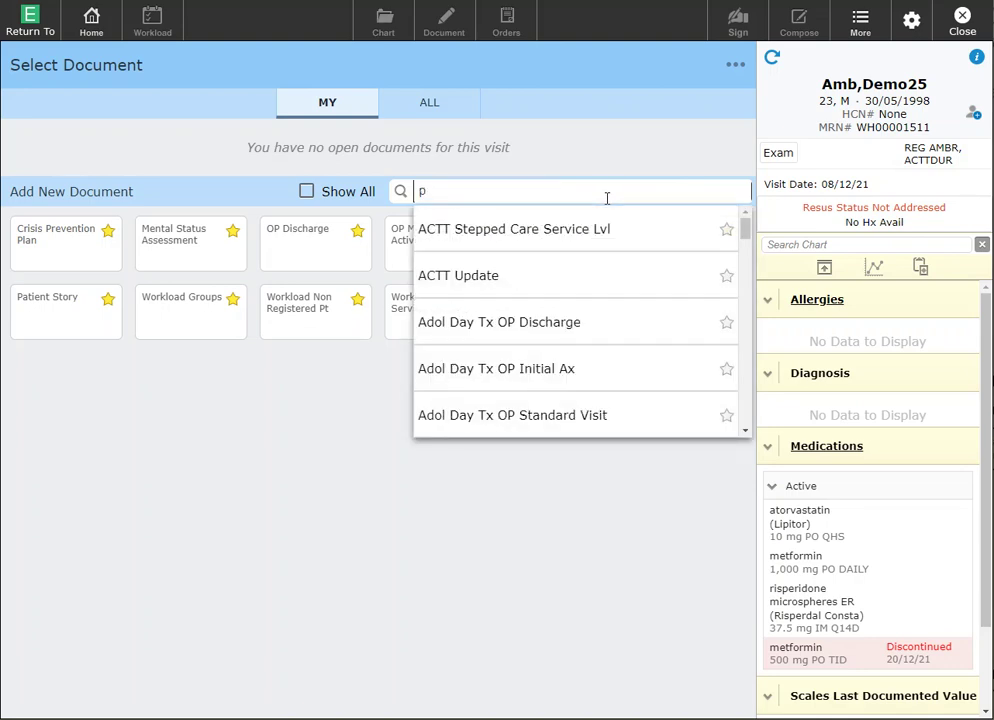
text(rogress)
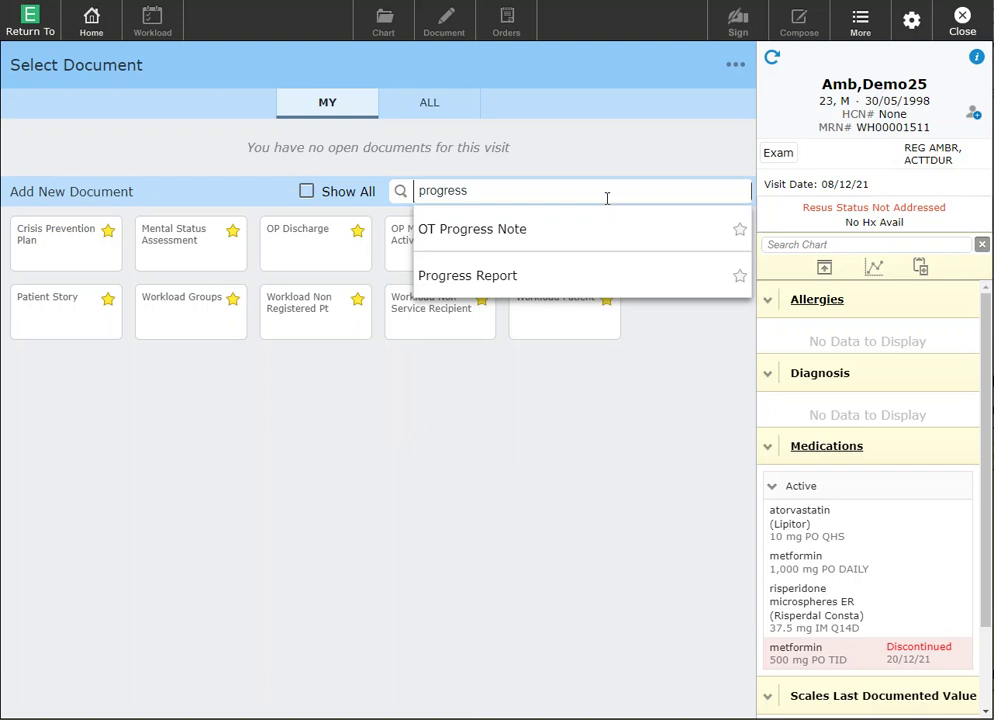
click(740, 276)
click(693, 189)
text(demo)
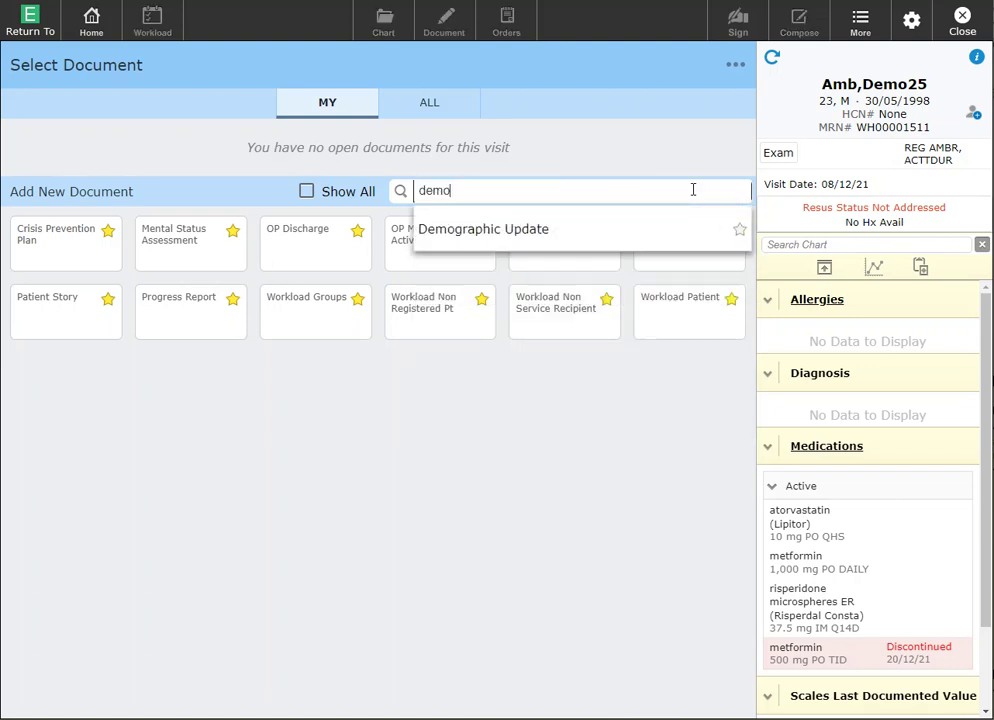
text(g)
click(740, 233)
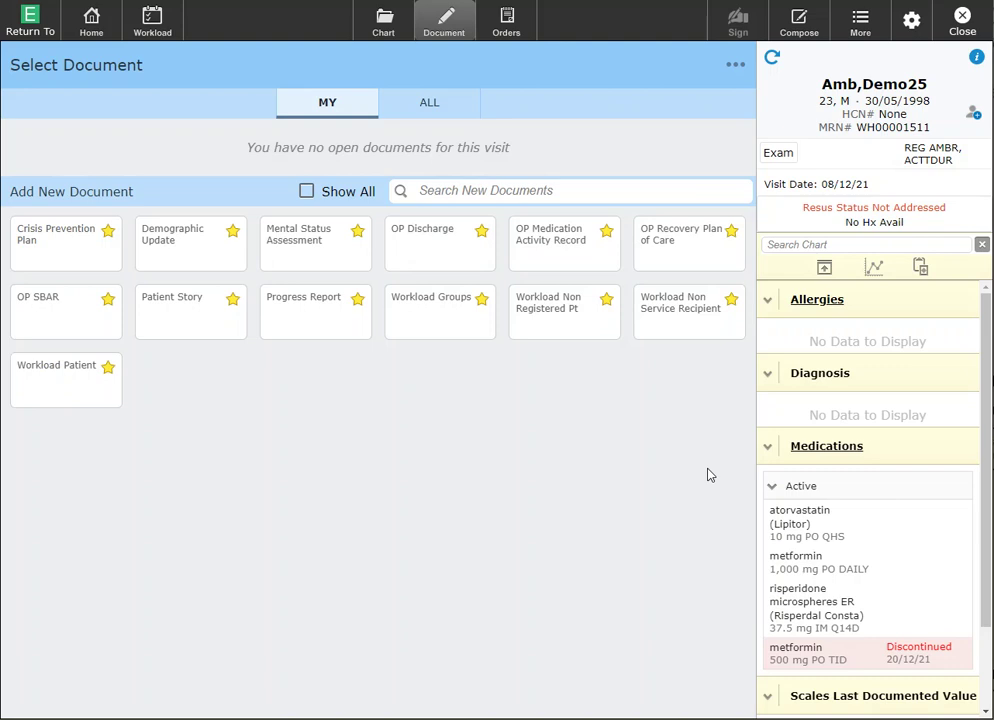
Review the full list of available documents, then close it
click(517, 191)
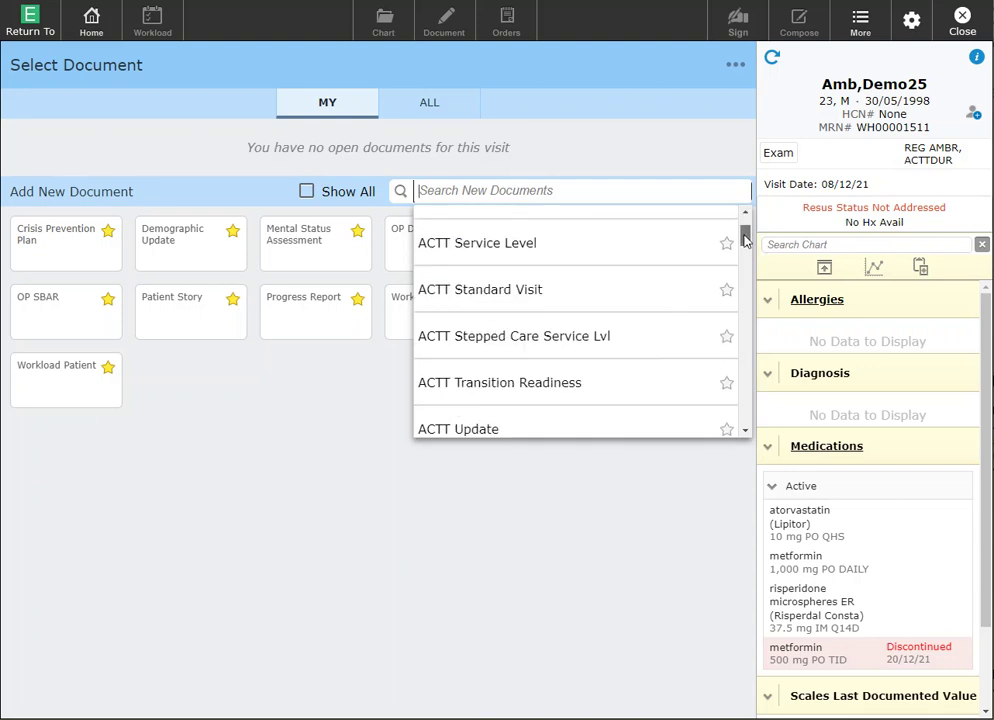
drag(744, 238, 751, 340)
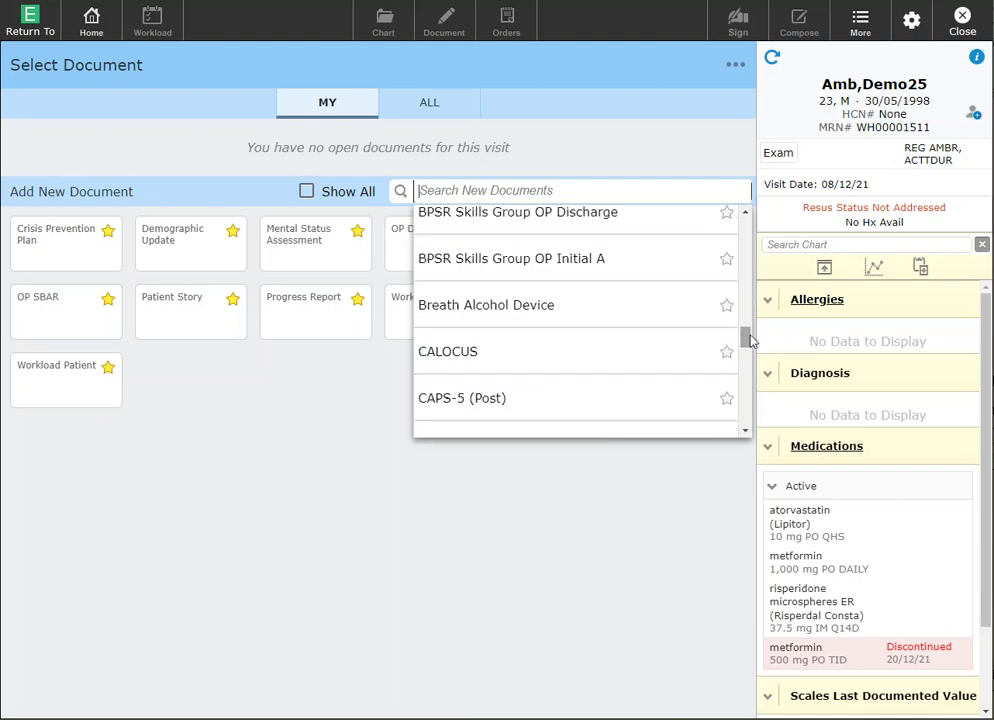
click(690, 600)
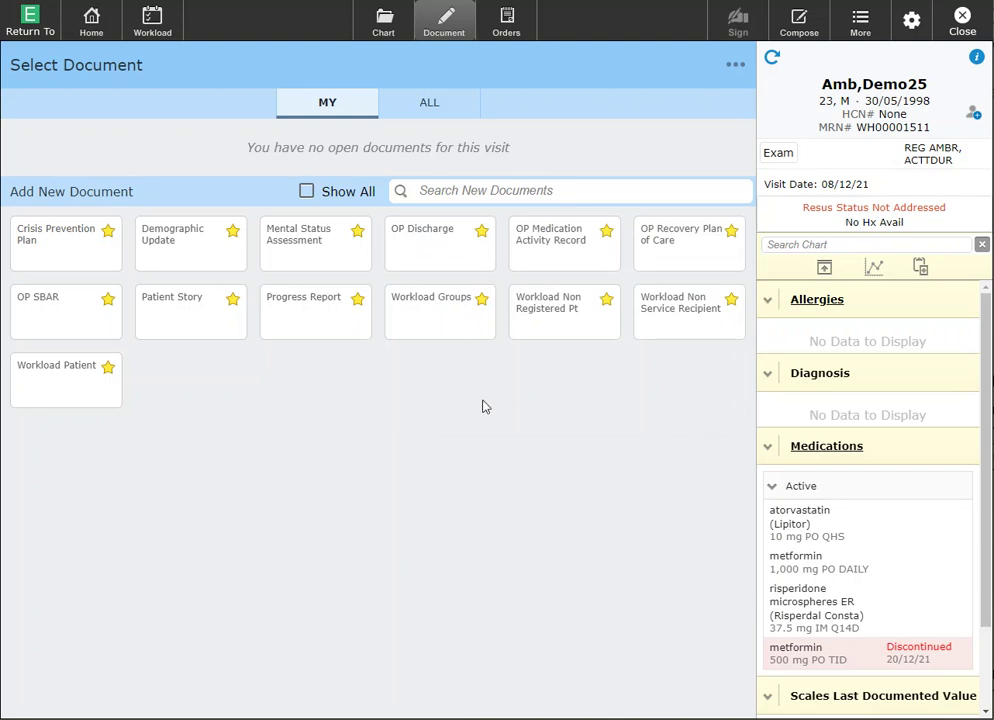
Start a new Mental Status Assessment document from its tile and preview it
click(321, 246)
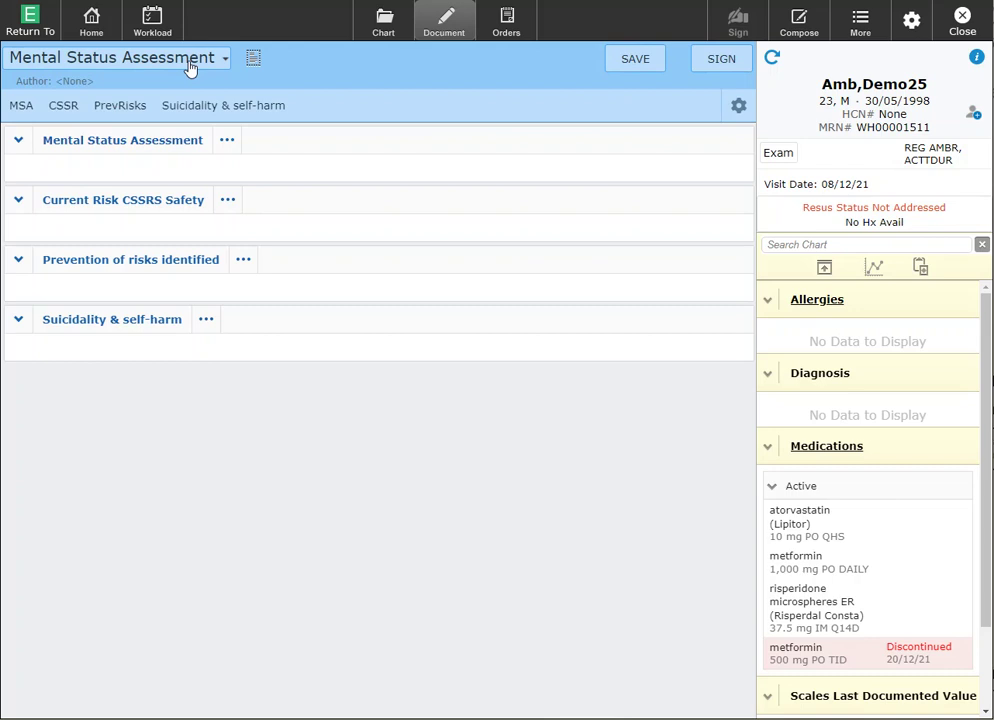
click(253, 63)
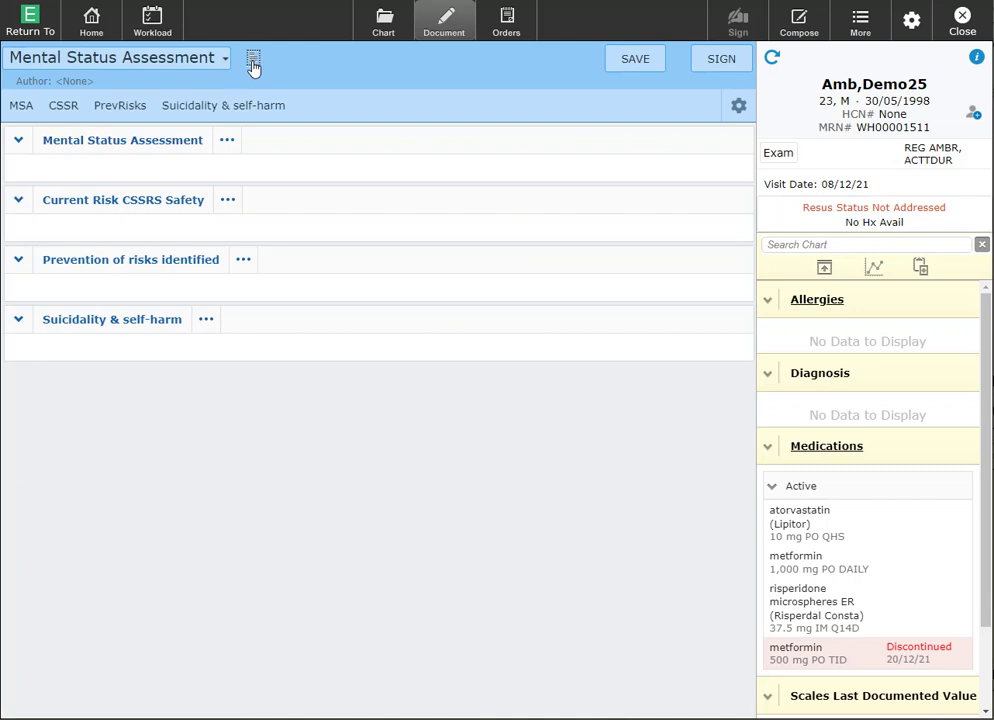
Save the Mental Status Assessment draft, then check and dismiss the gear options menu
click(630, 59)
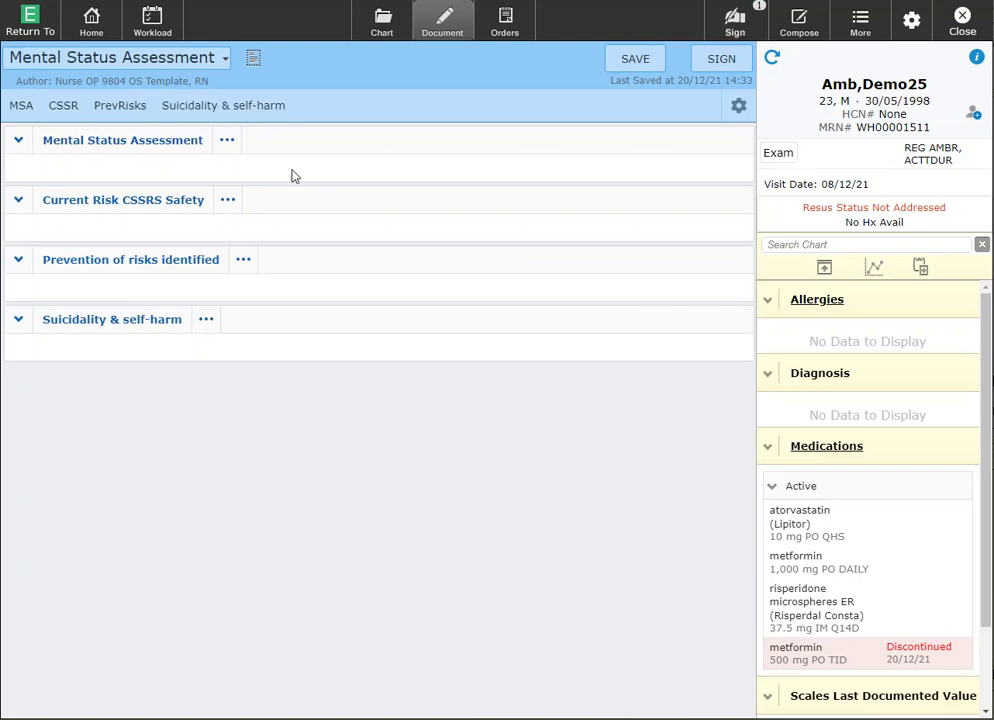
click(737, 107)
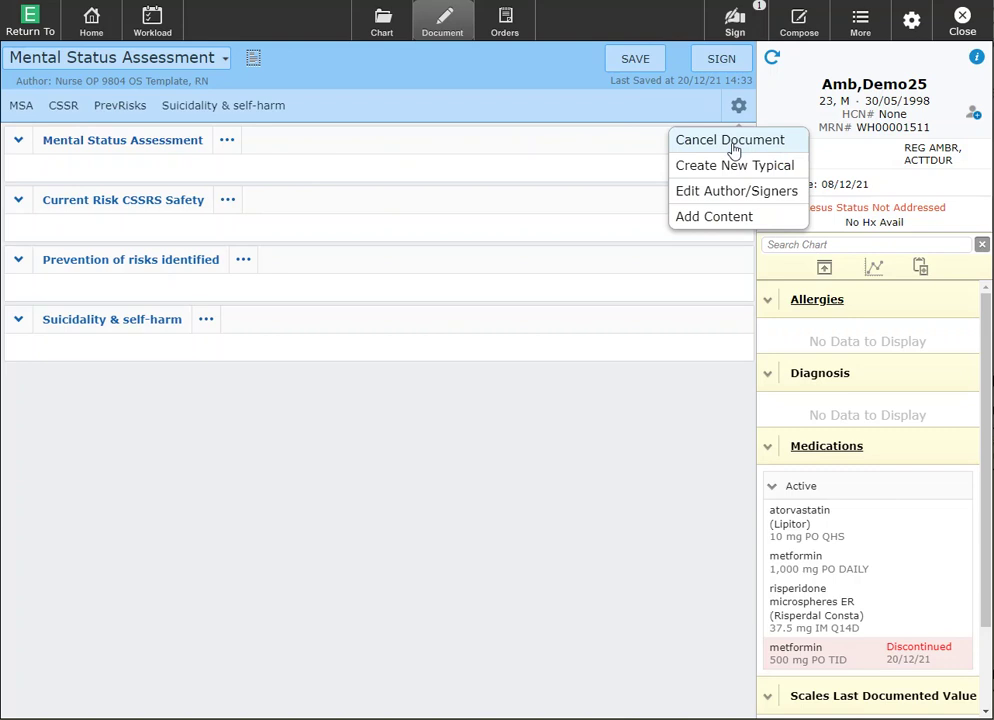
click(671, 112)
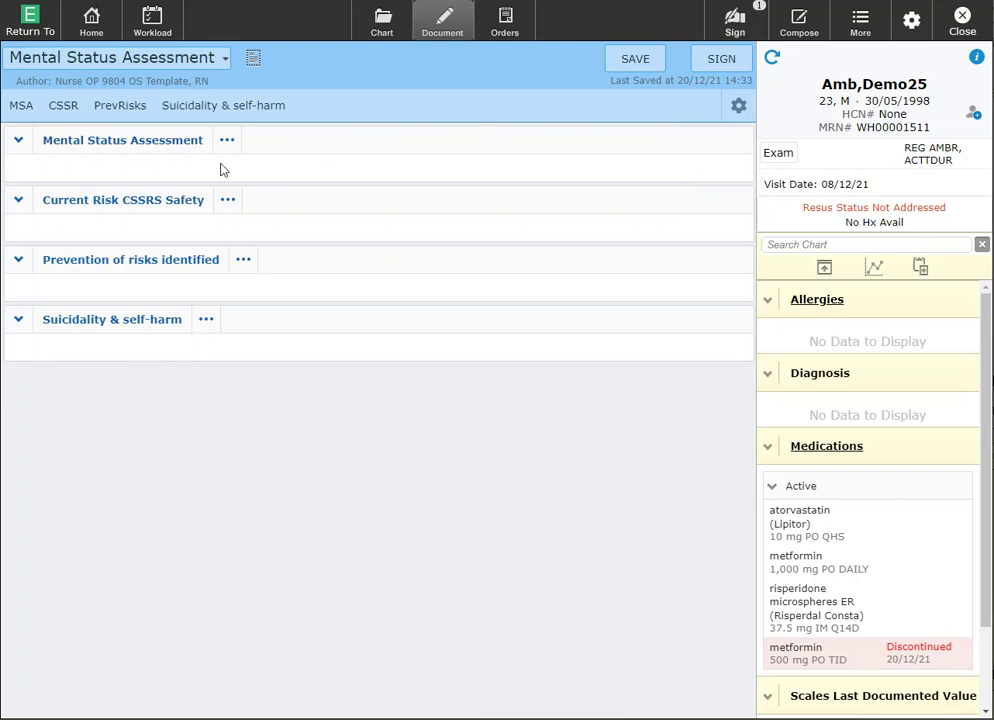
Record Appearance as Neat, Bulky, Peculiar body posture, Avoidant and Behaviour as Hyperarousal
click(119, 145)
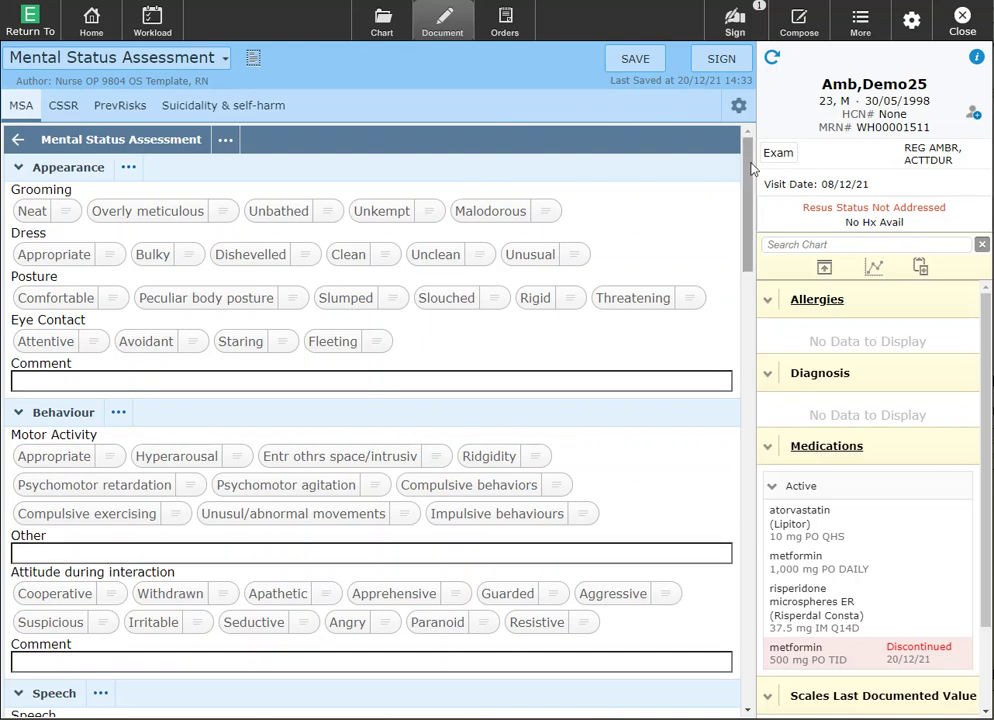
scroll(752, 168, down, 1)
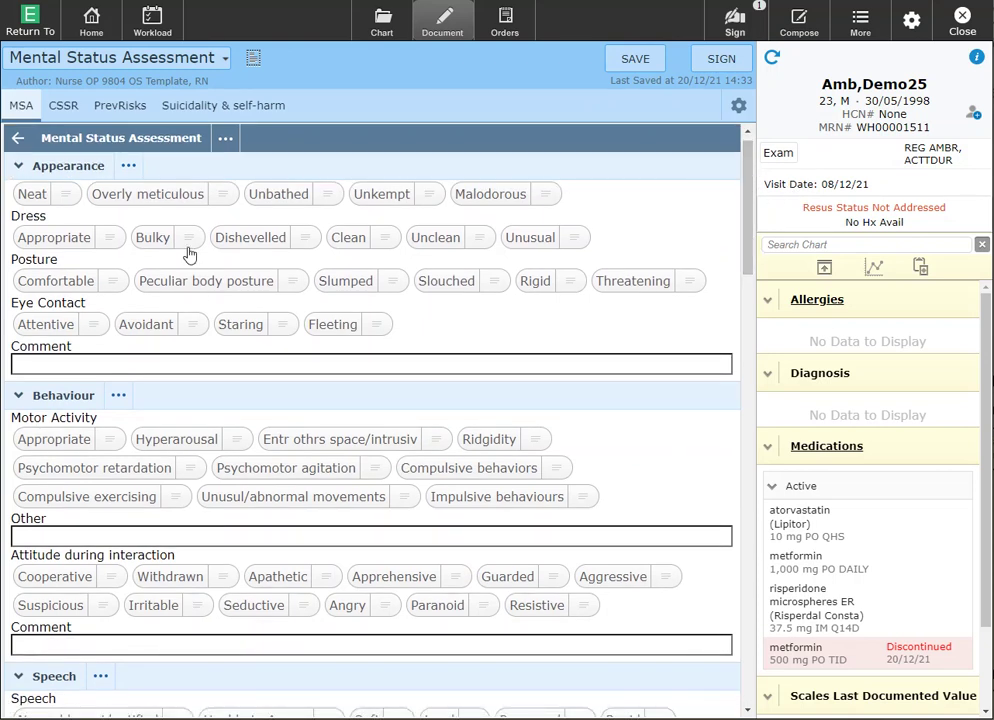
click(28, 199)
click(152, 240)
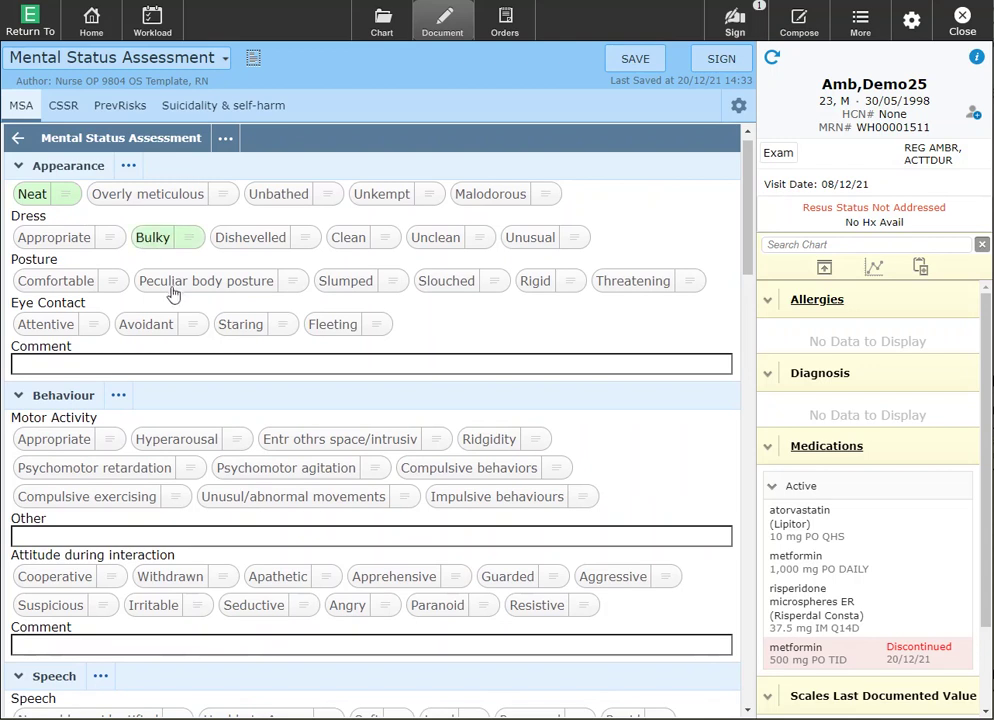
click(172, 284)
click(156, 328)
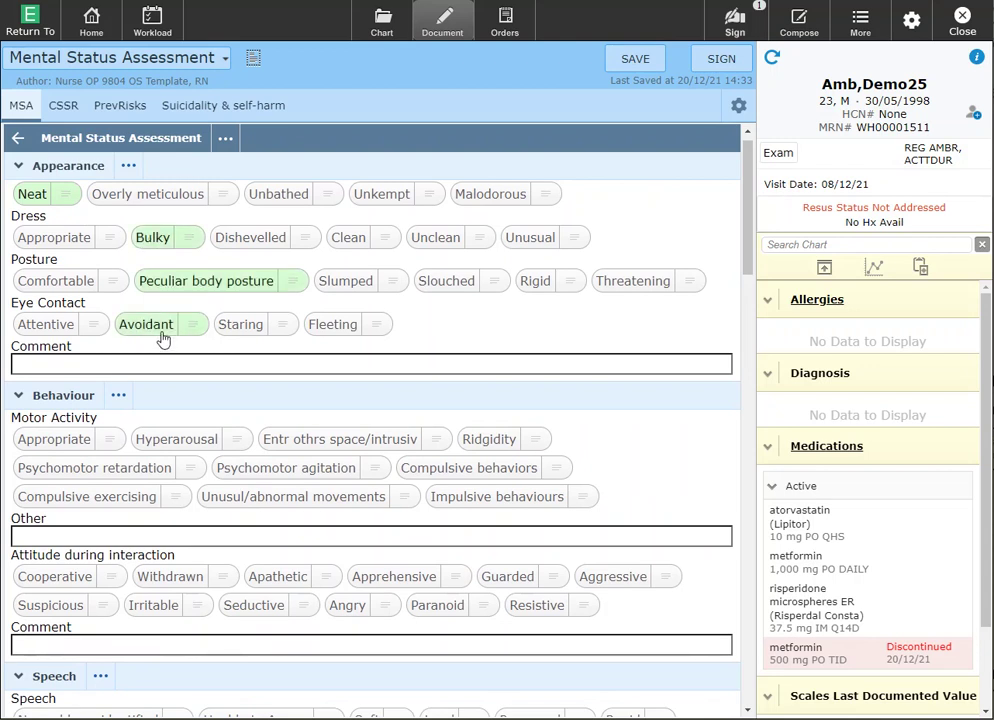
click(155, 441)
scroll(150, 476, down, 3)
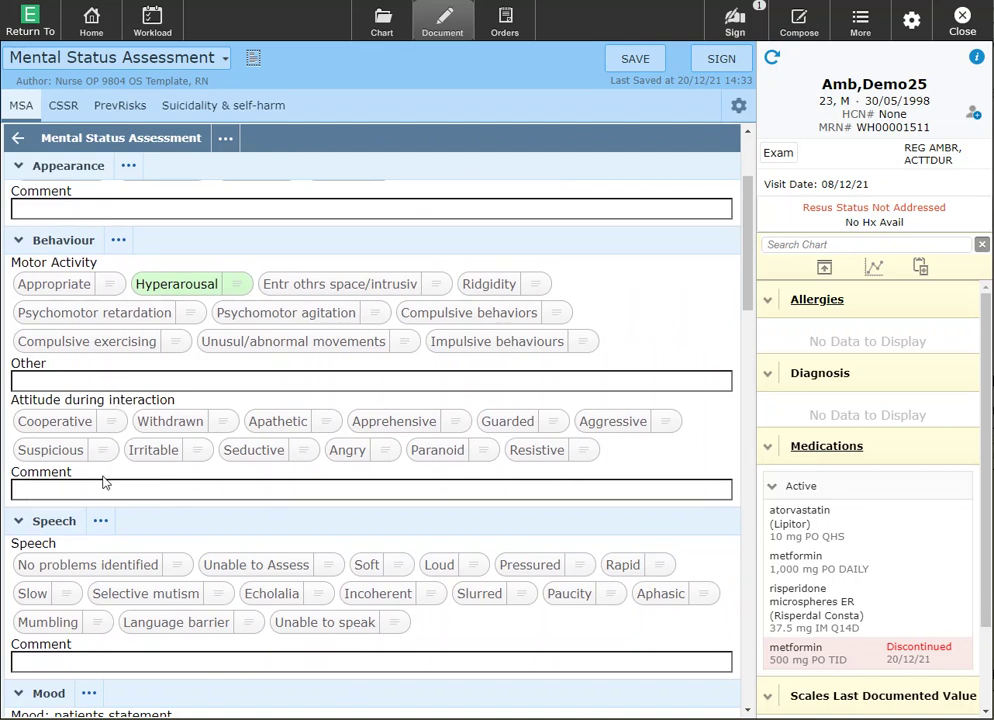
scroll(100, 523, up, 3)
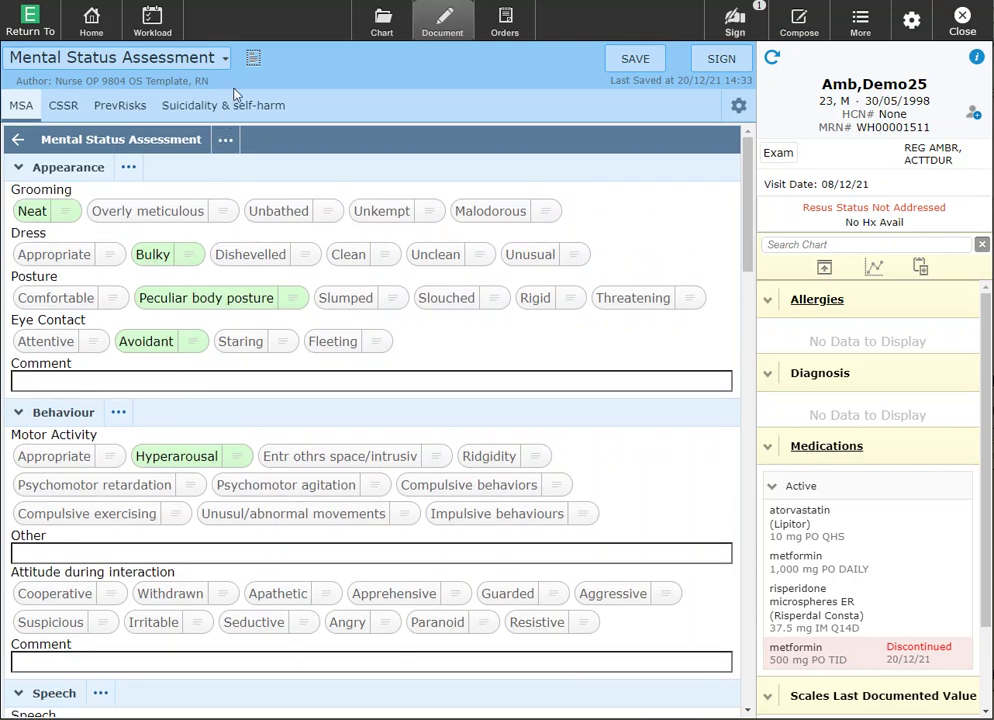
Preview the assessment as a plain-text summary, then return to the editable form
click(254, 61)
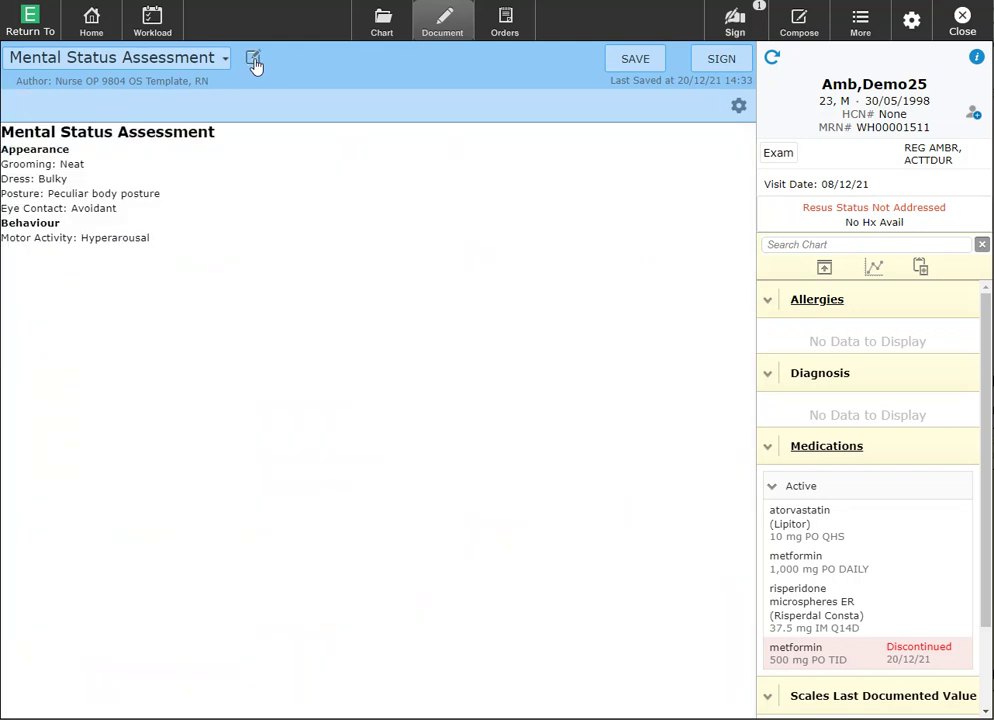
drag(65, 185, 104, 277)
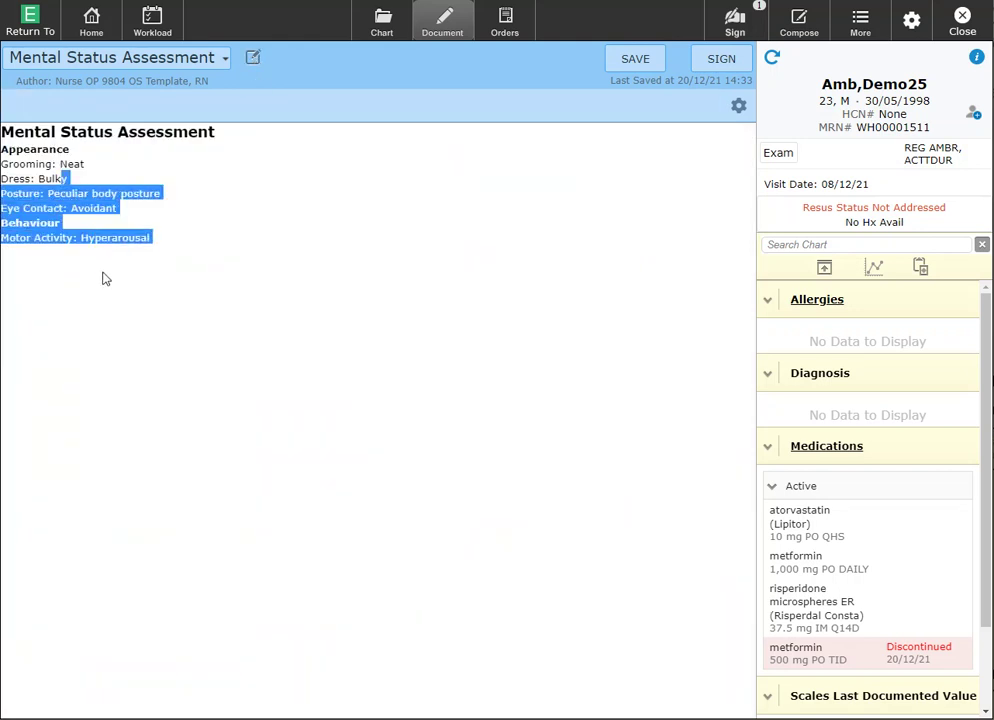
click(104, 308)
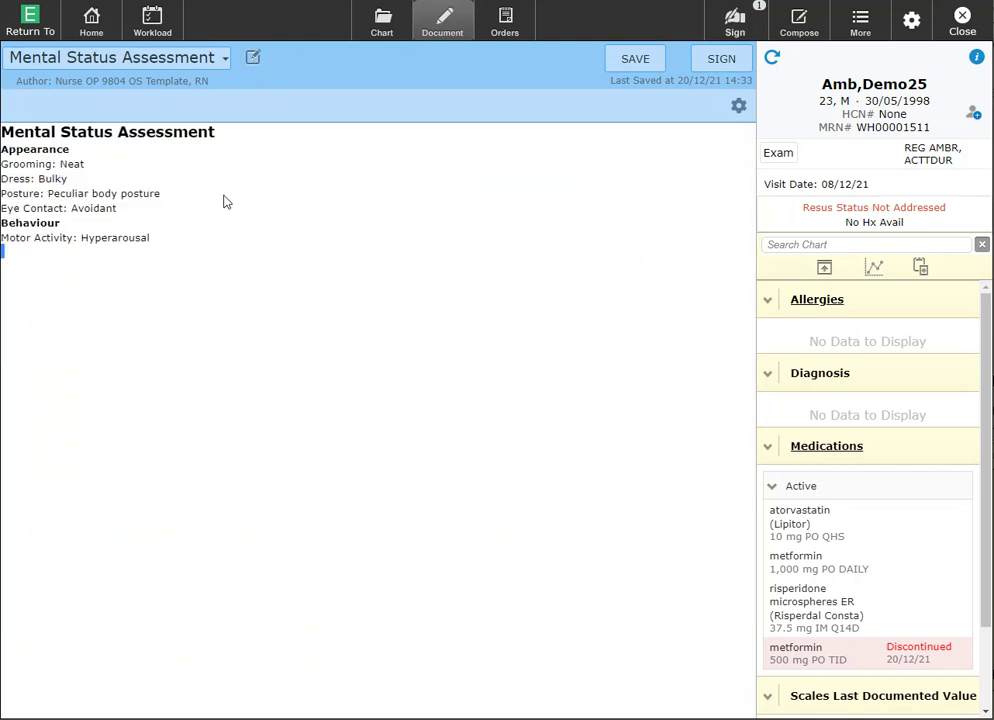
click(254, 61)
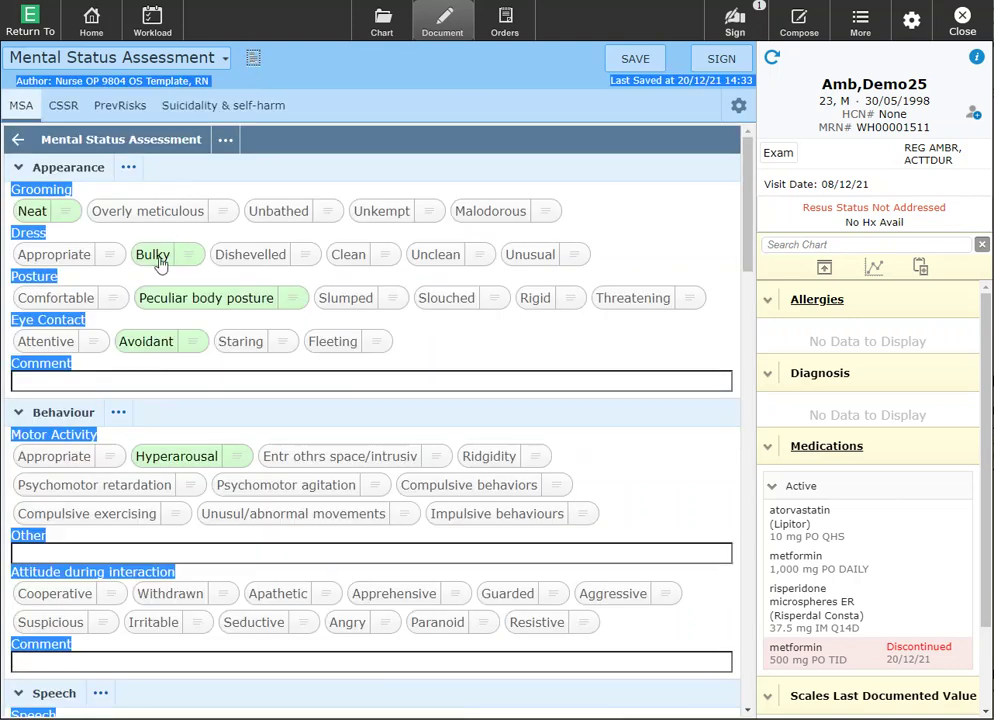
Mark Current Risks as No risk/Mitigated, then open Prevention of risks identified
scroll(138, 318, down, 6)
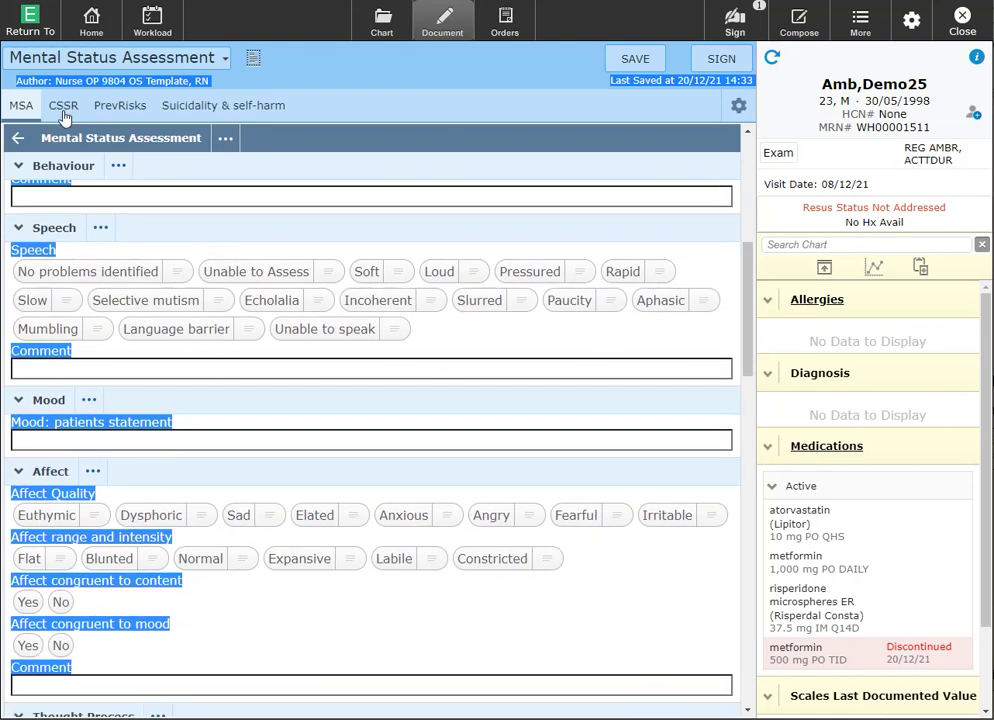
click(63, 108)
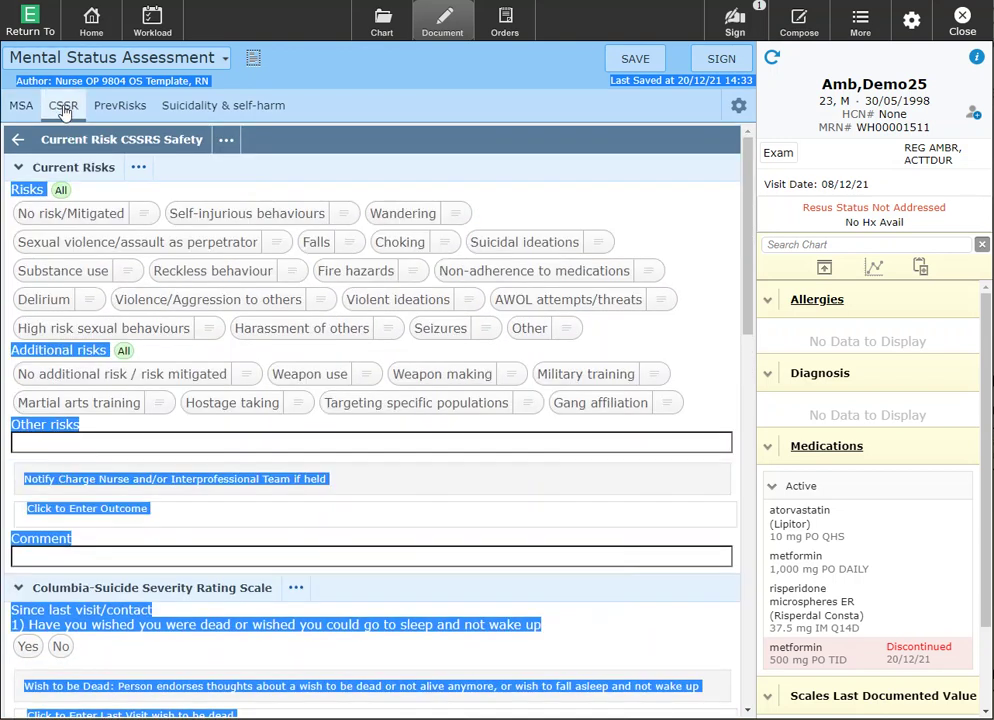
click(116, 152)
click(87, 222)
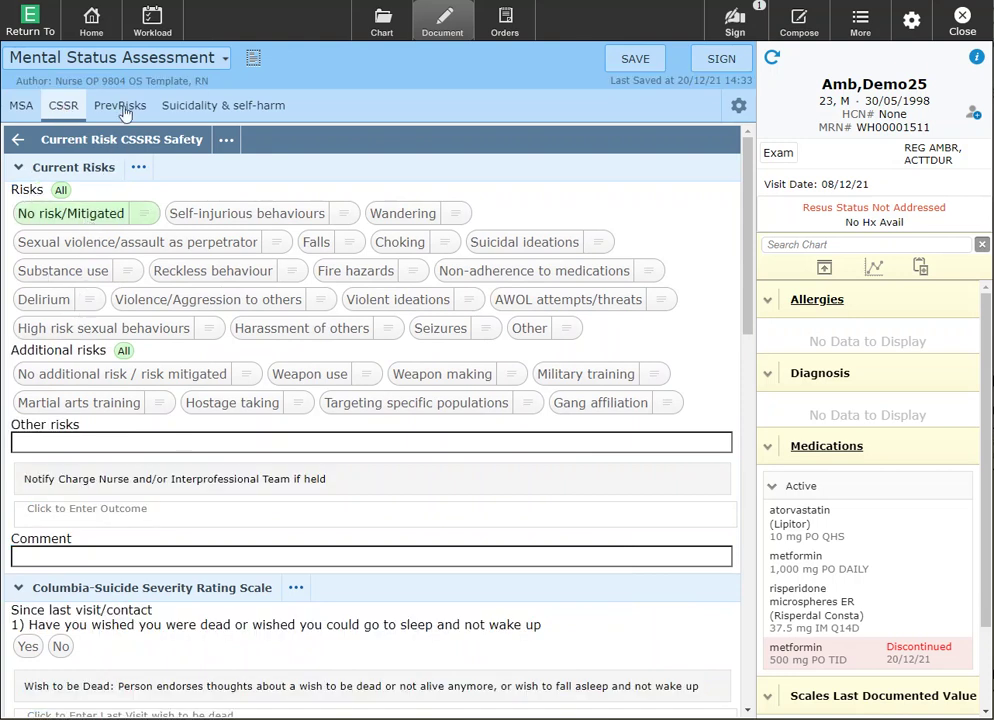
click(16, 146)
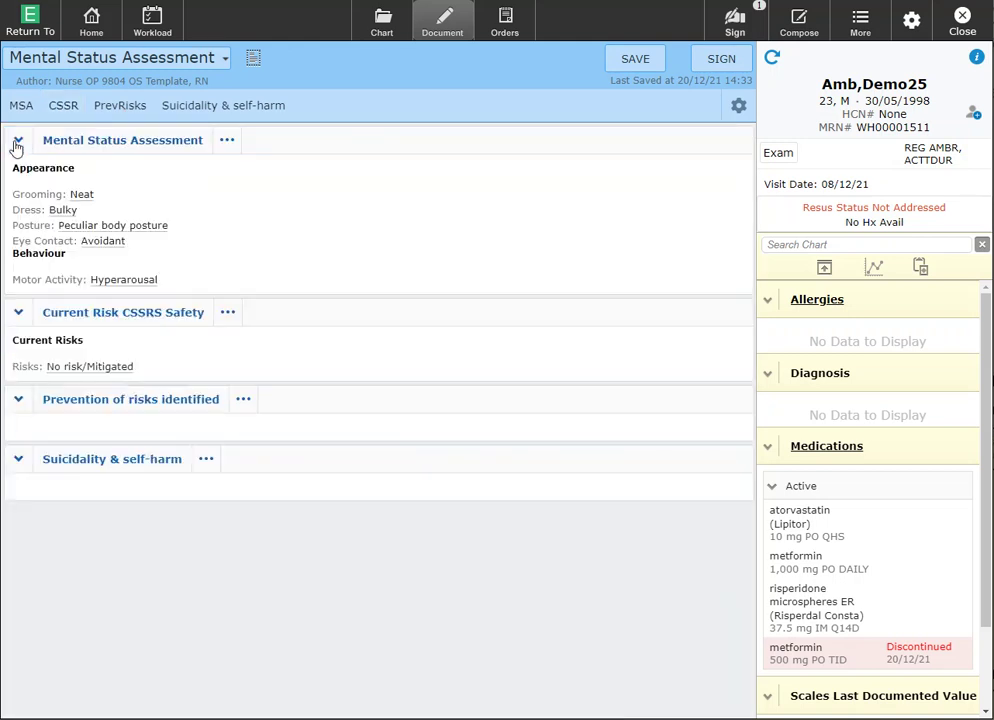
click(97, 408)
Enter 'test' as the Prevention of risks identified note and move on to the Suicidality & self-harm section
click(118, 212)
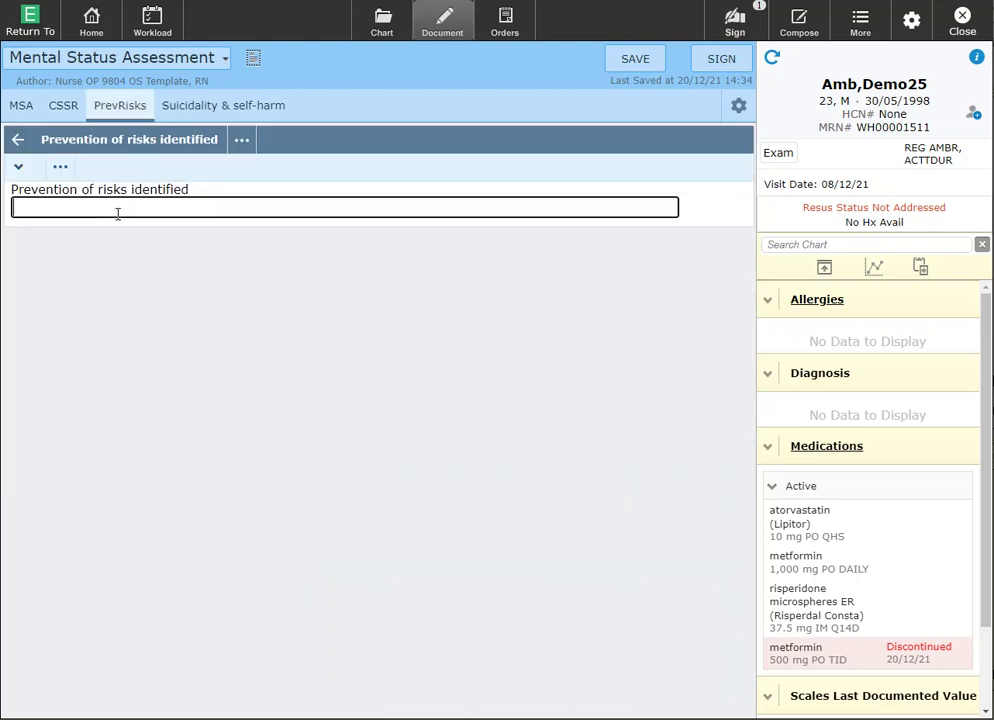
text(test)
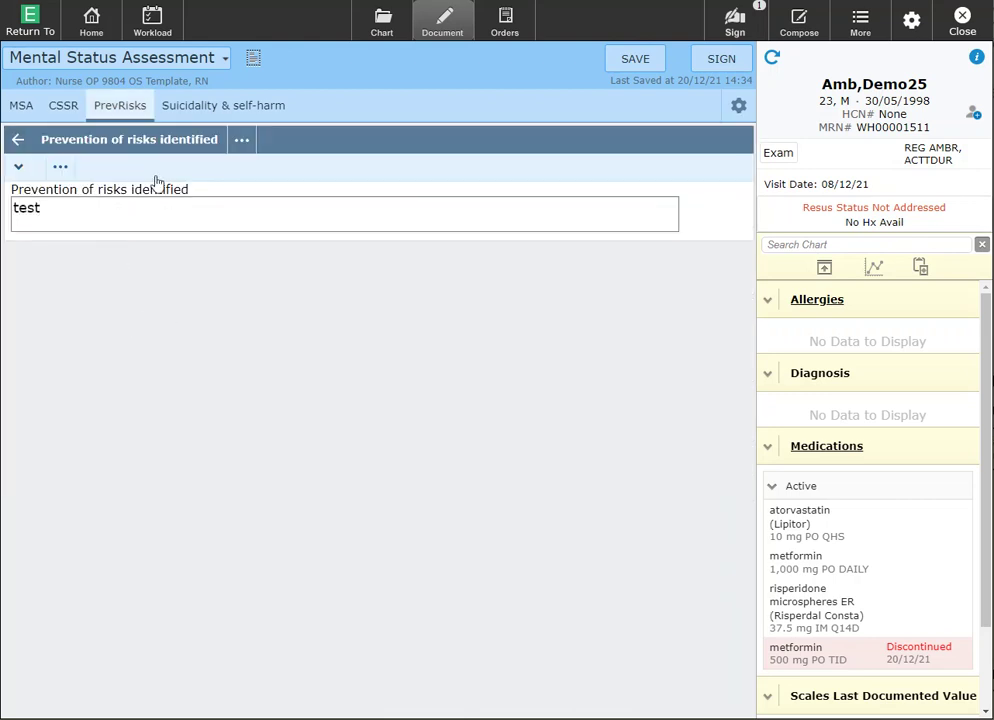
click(224, 116)
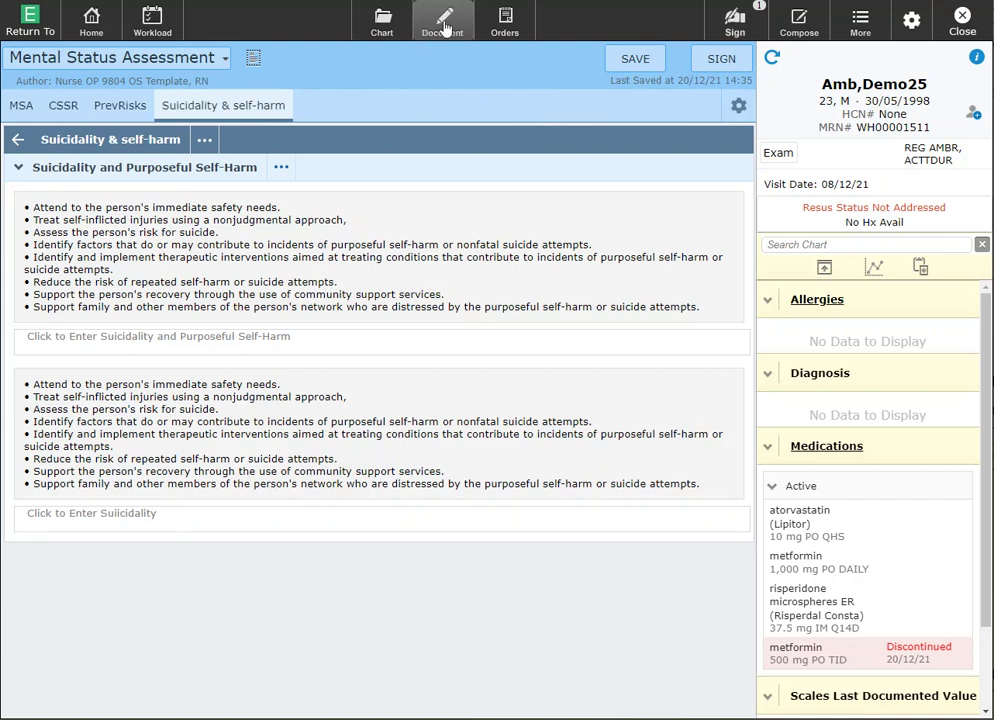
Leave the Mental Status Assessment form using the Document toolbar button
click(446, 27)
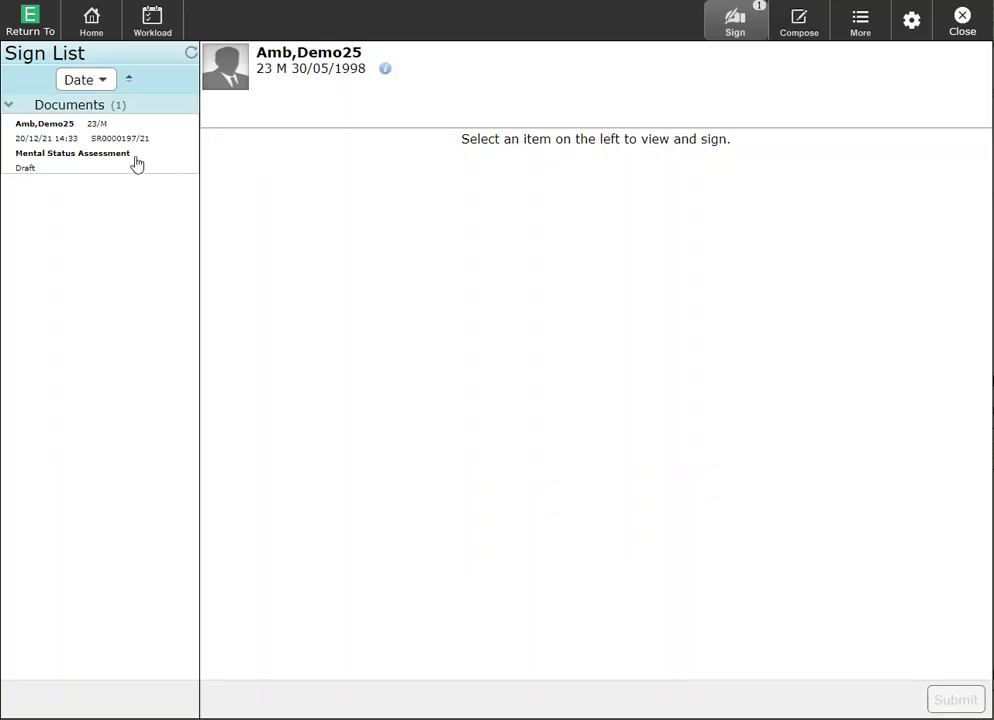
Select, submit and sign the Mental Status Assessment draft with your PIN, then close the Sign List
click(136, 163)
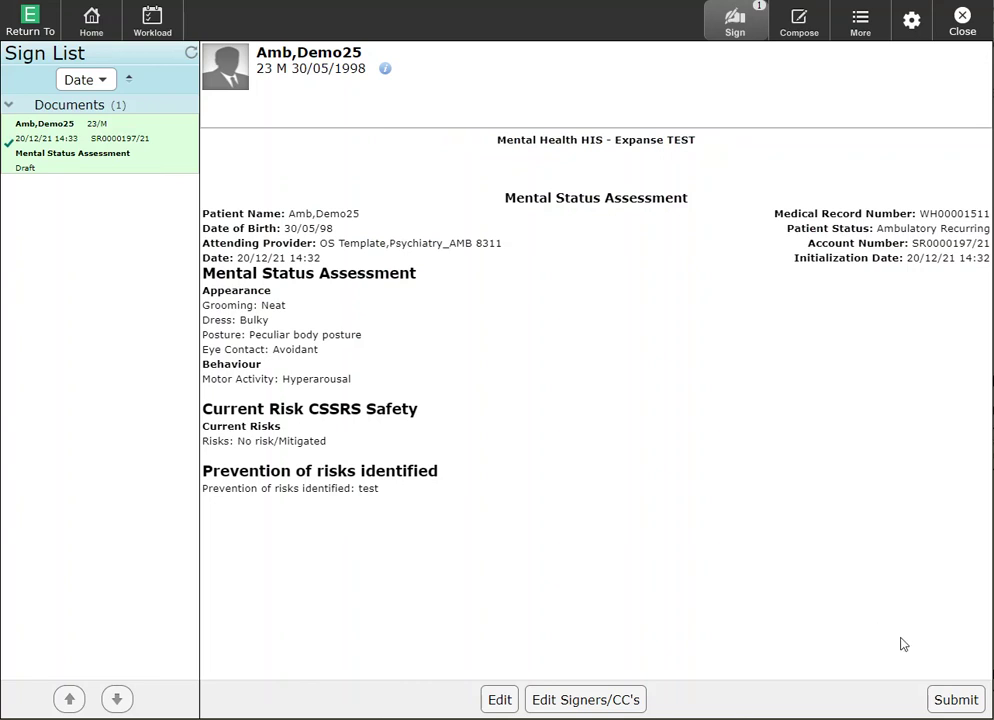
click(954, 700)
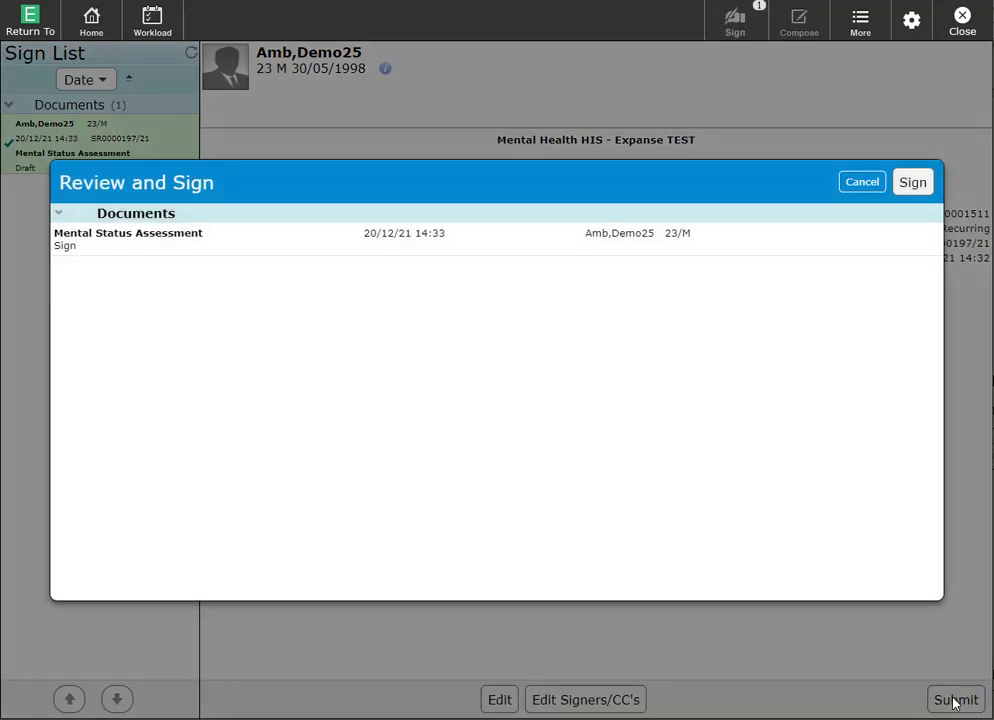
click(910, 183)
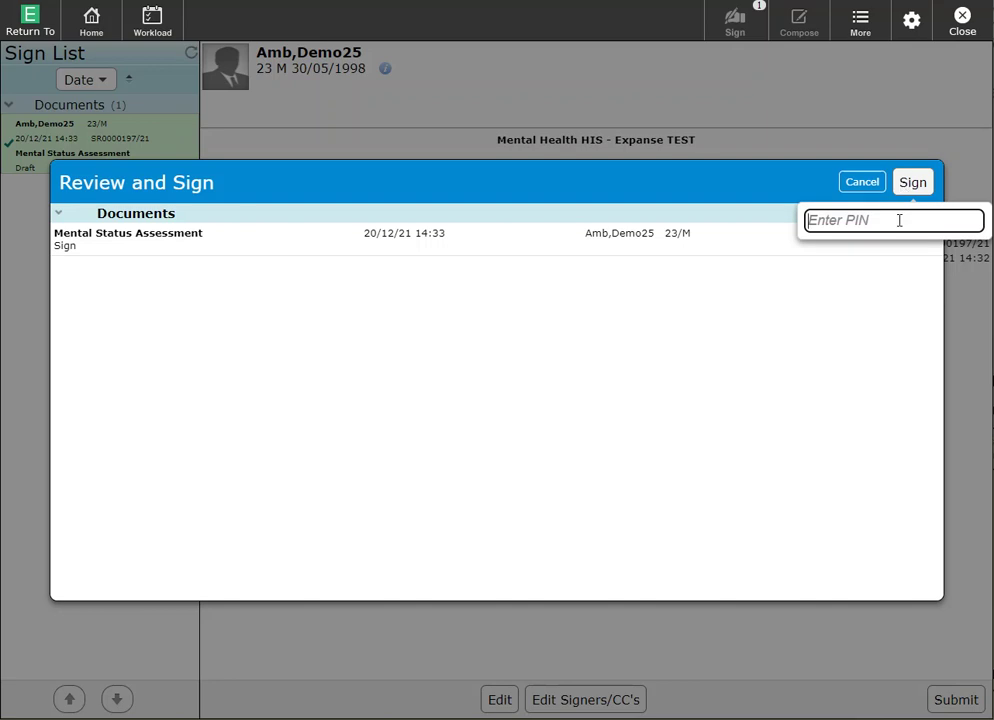
text(••••)
key(Return)
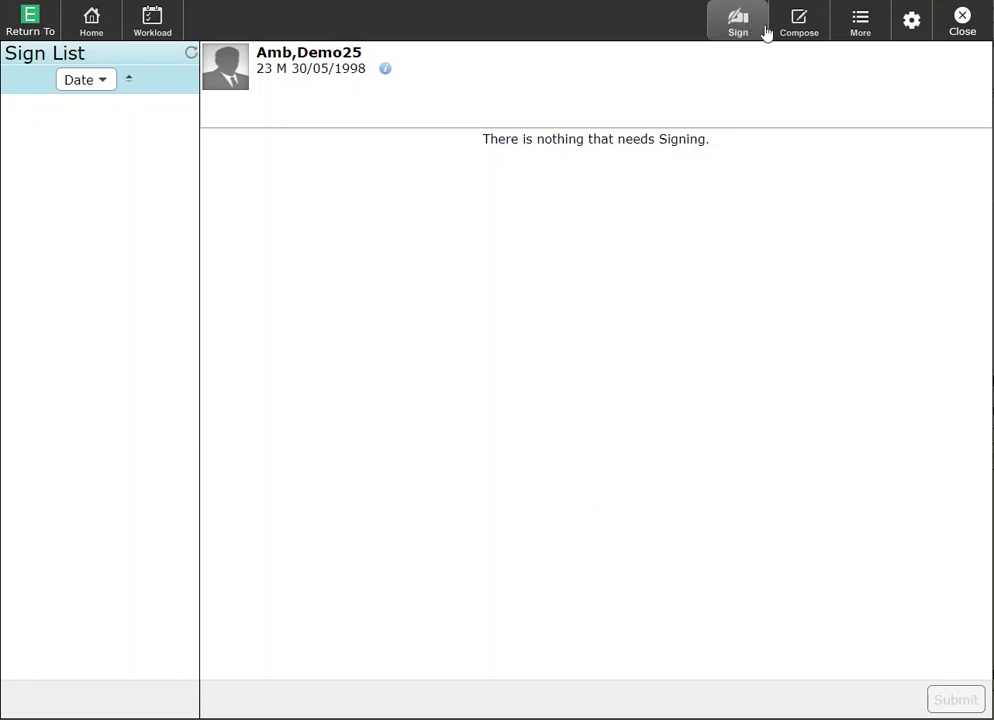
click(977, 34)
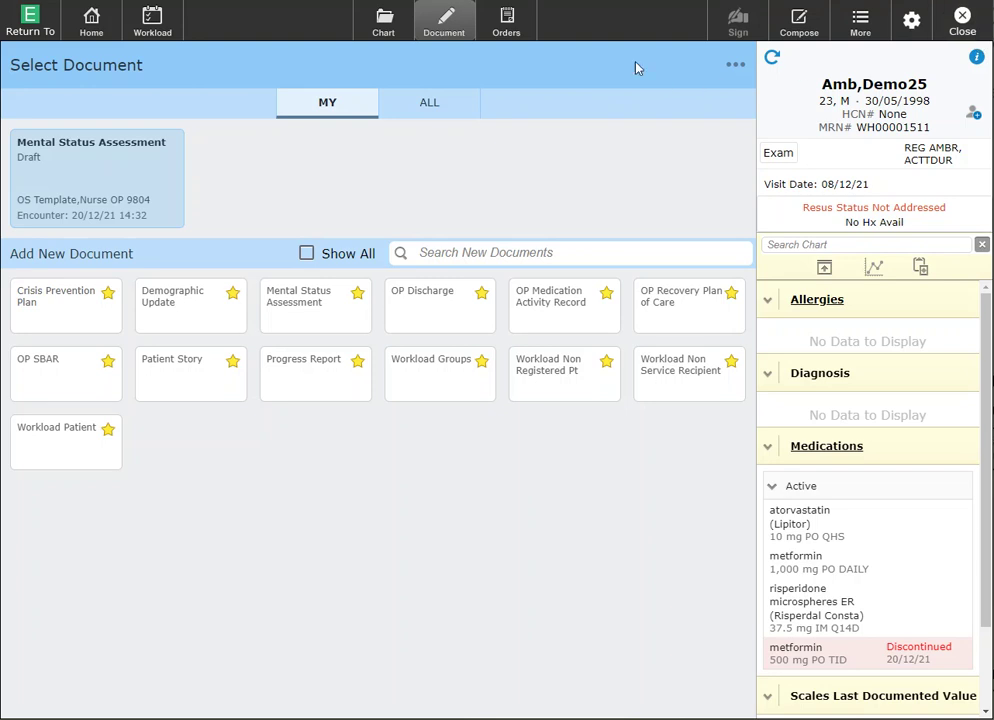
Open the patient's chart on the Provider Notes tab and expand the Nursing category
click(405, 22)
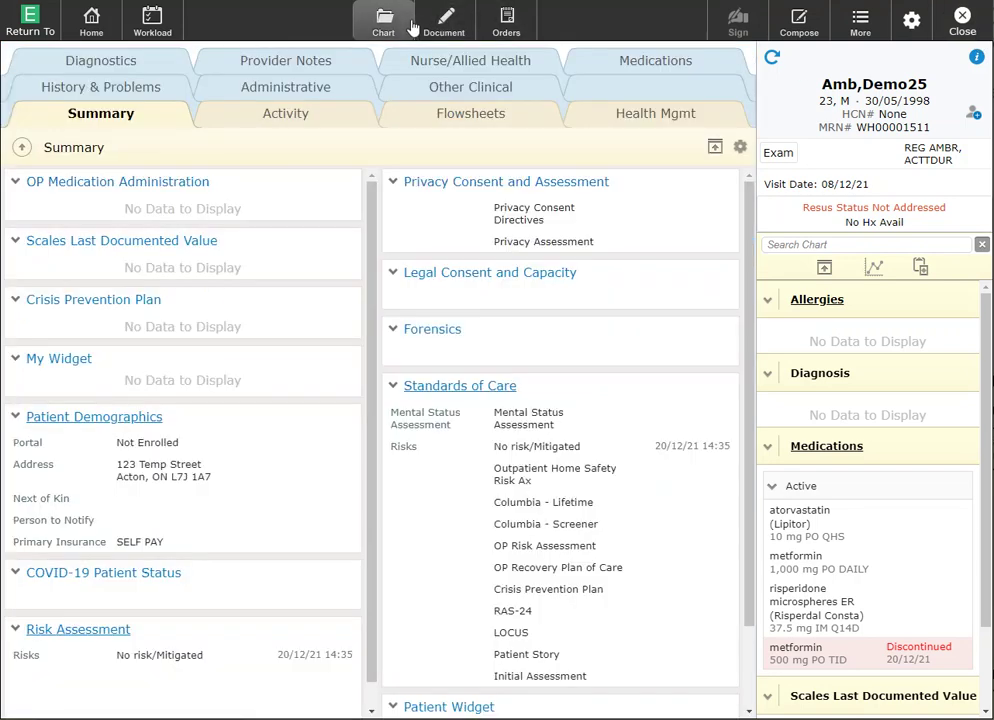
click(445, 25)
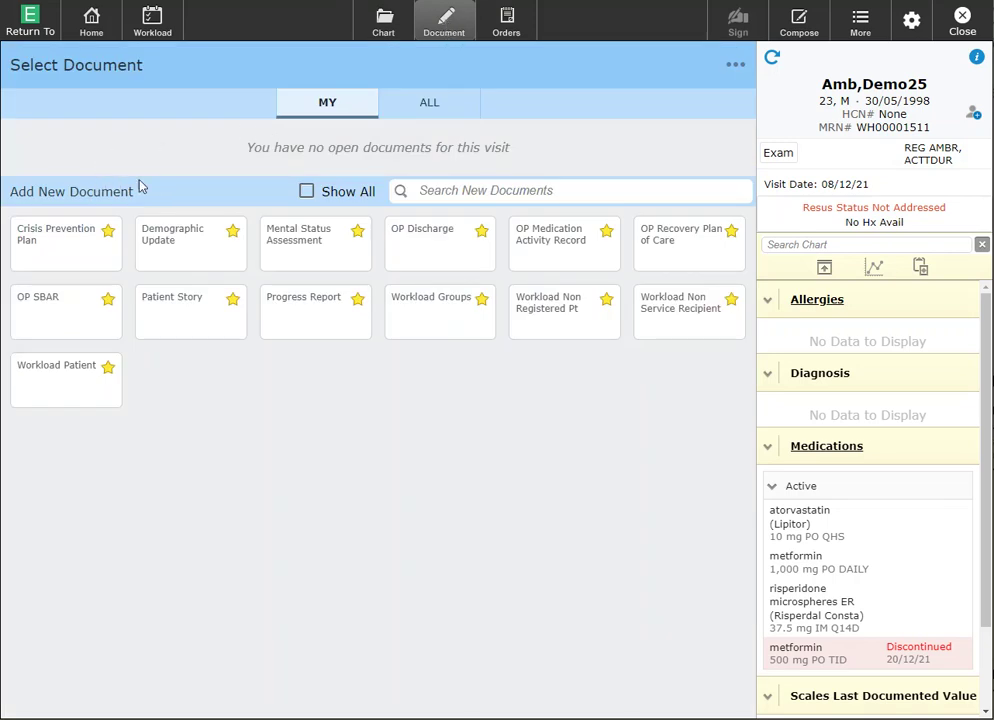
click(381, 30)
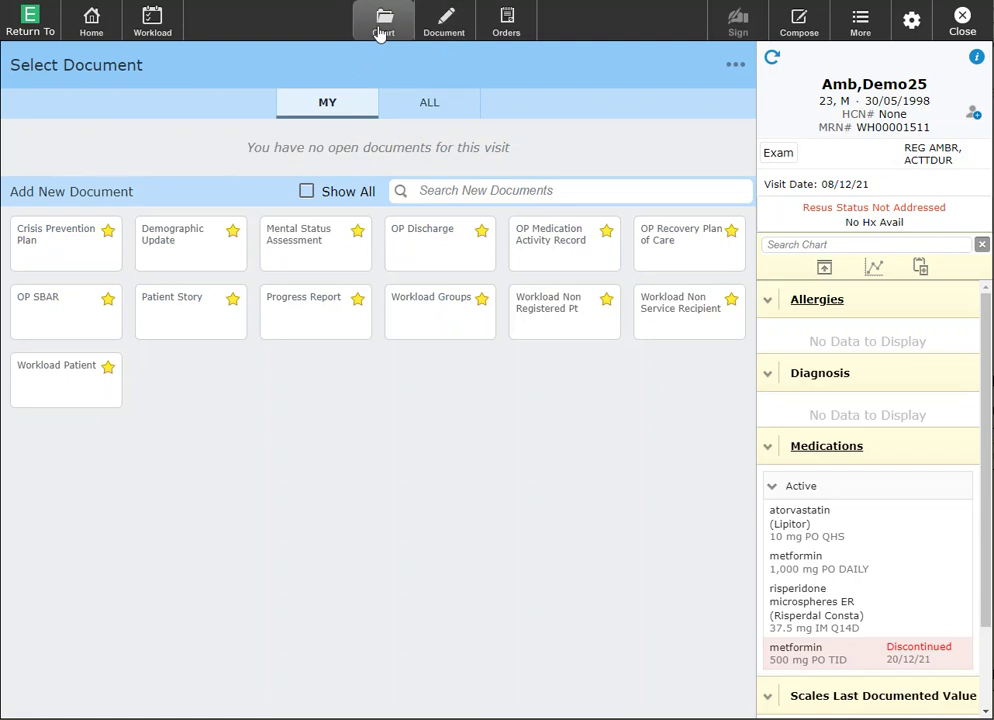
click(322, 64)
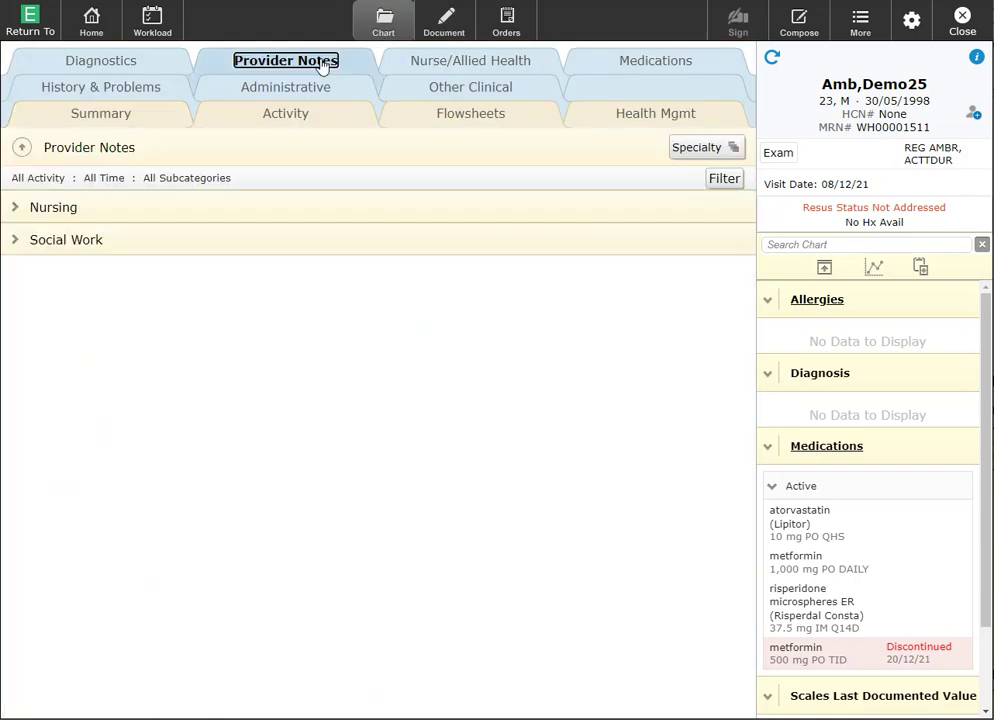
click(15, 209)
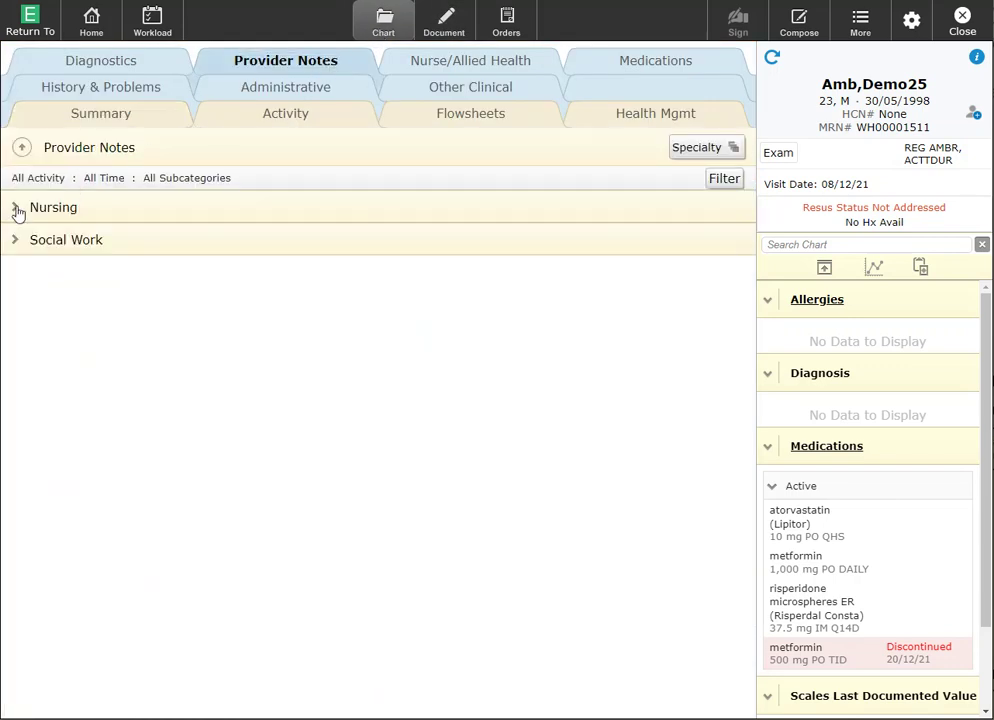